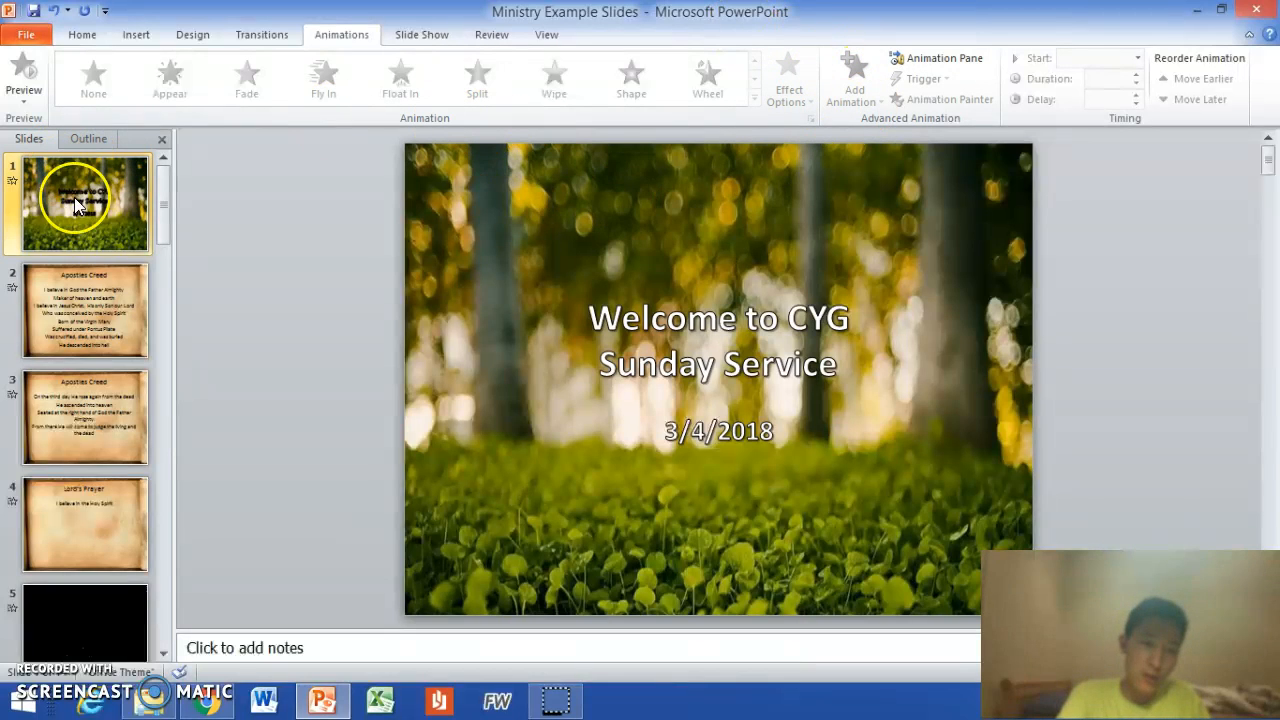
Step: Apply a Fade entrance animation to the "Welcome to CYG Sunday Service" title on slide 1
left_click(86, 230)
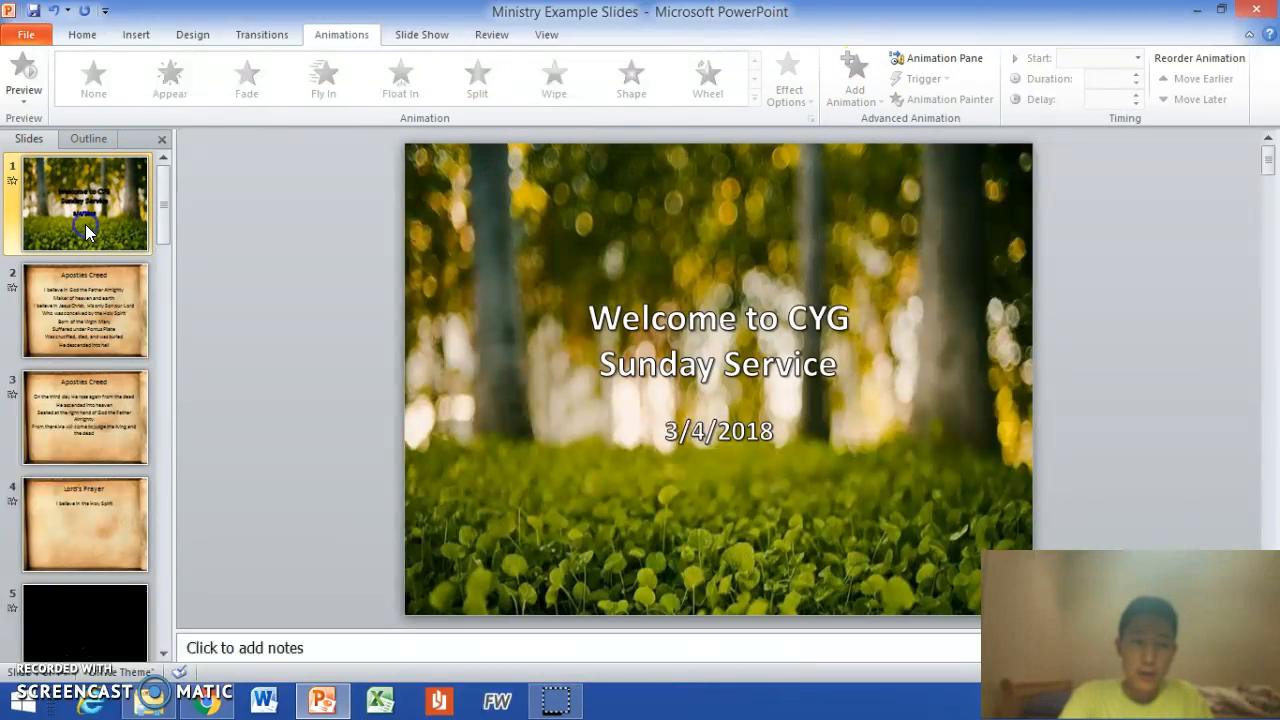
left_click(723, 322)
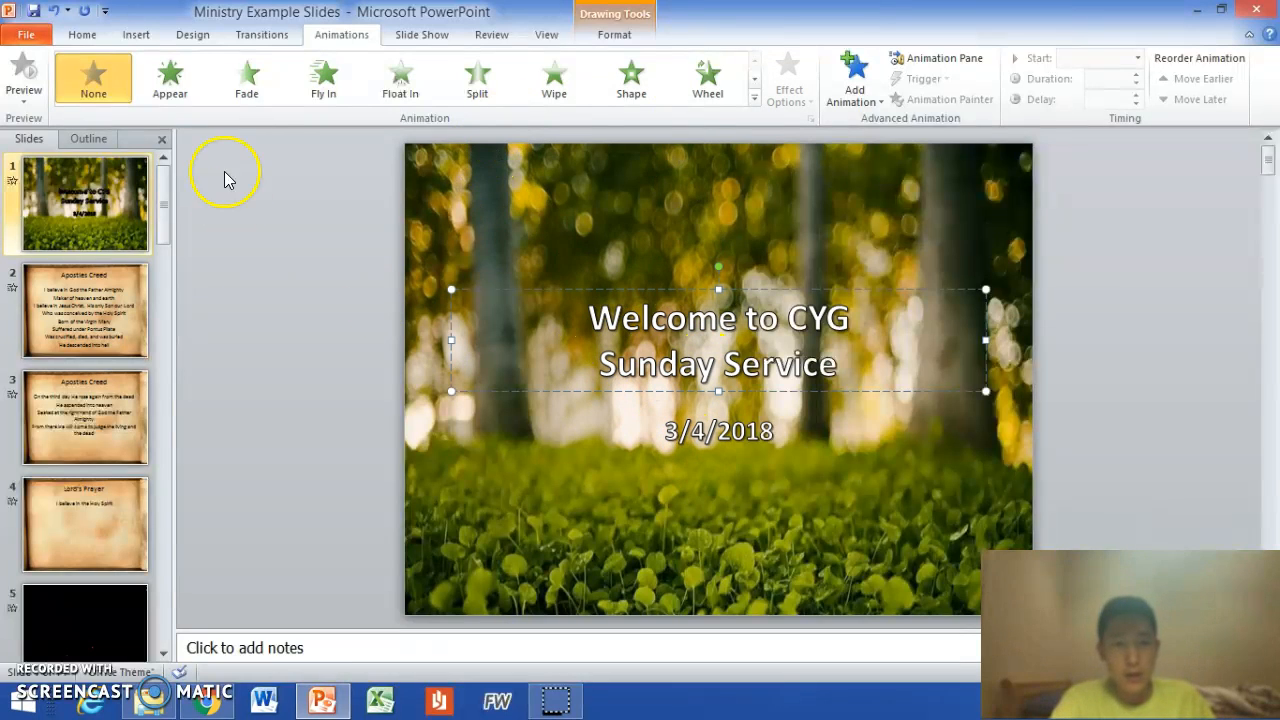
left_click(702, 92)
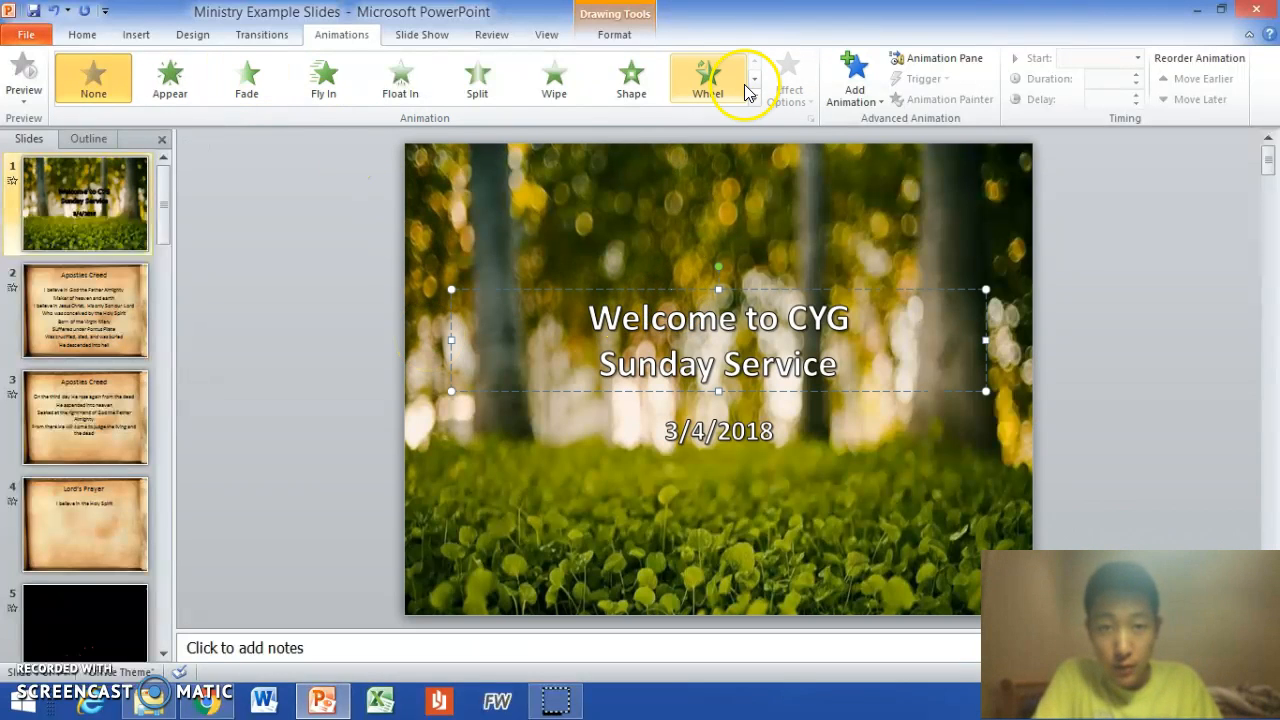
left_click(259, 36)
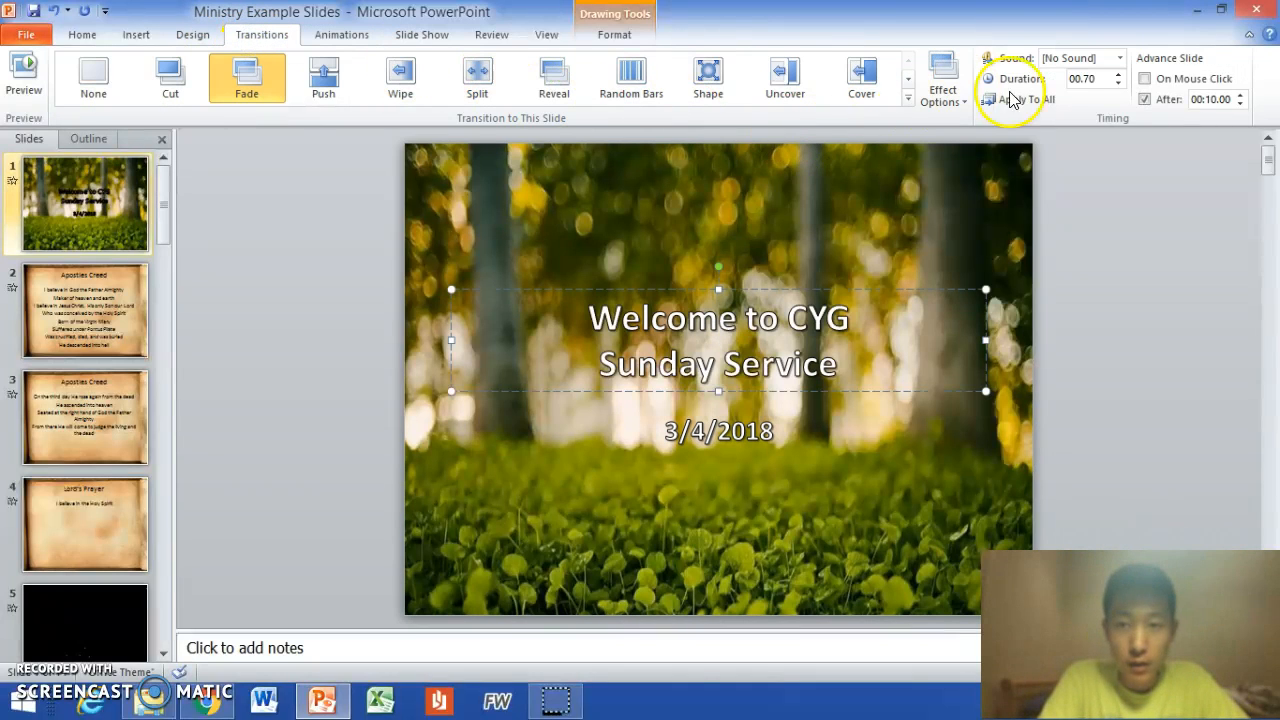
left_click(342, 34)
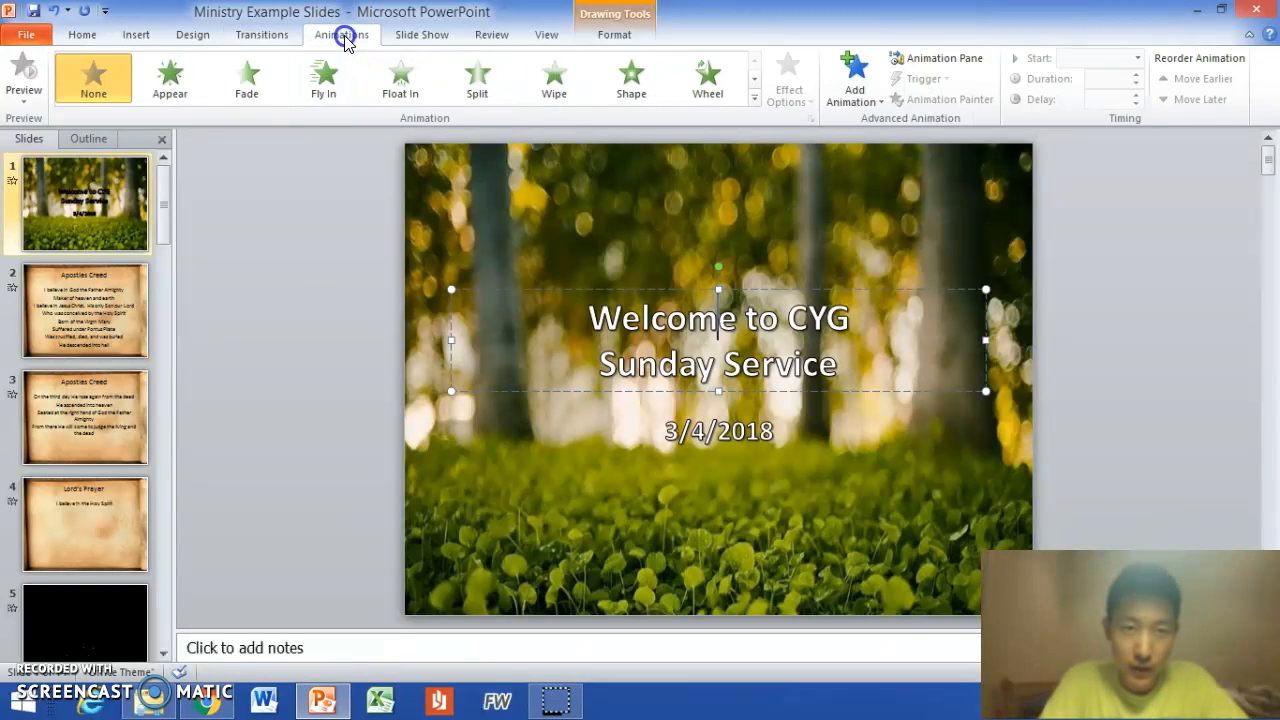
left_click(676, 342)
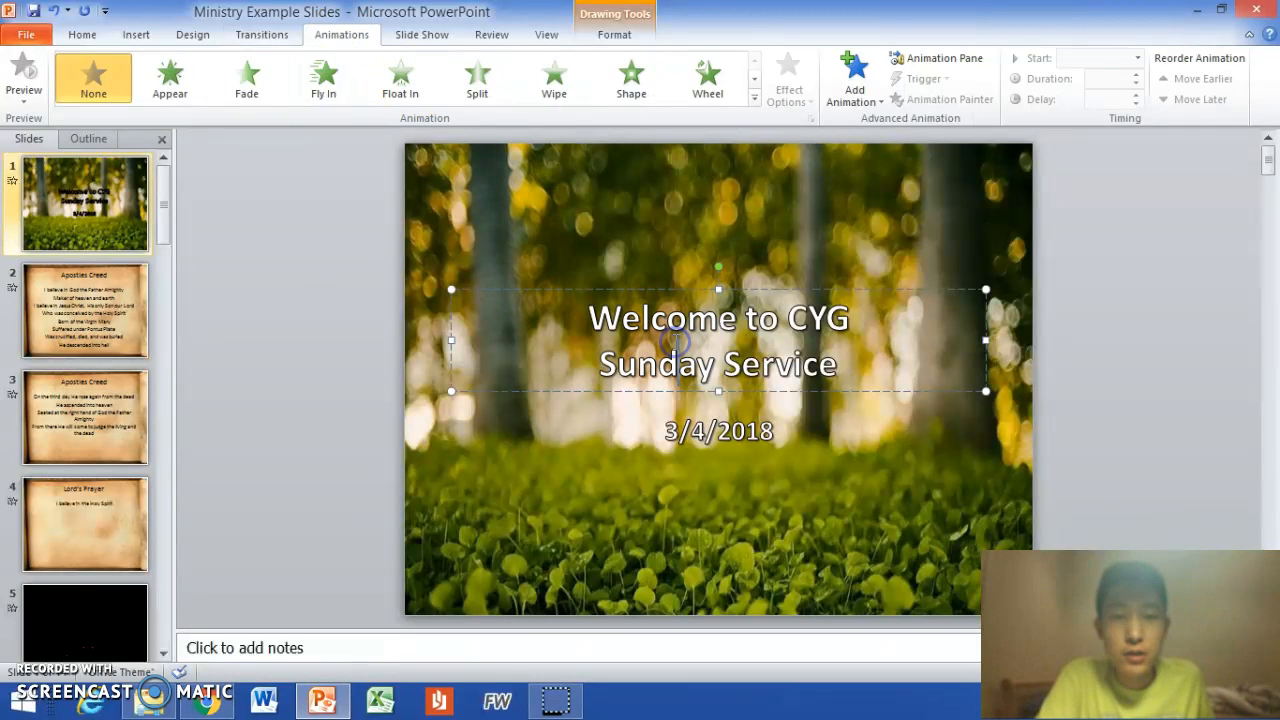
left_click(584, 320)
left_click_drag(584, 320, 832, 366)
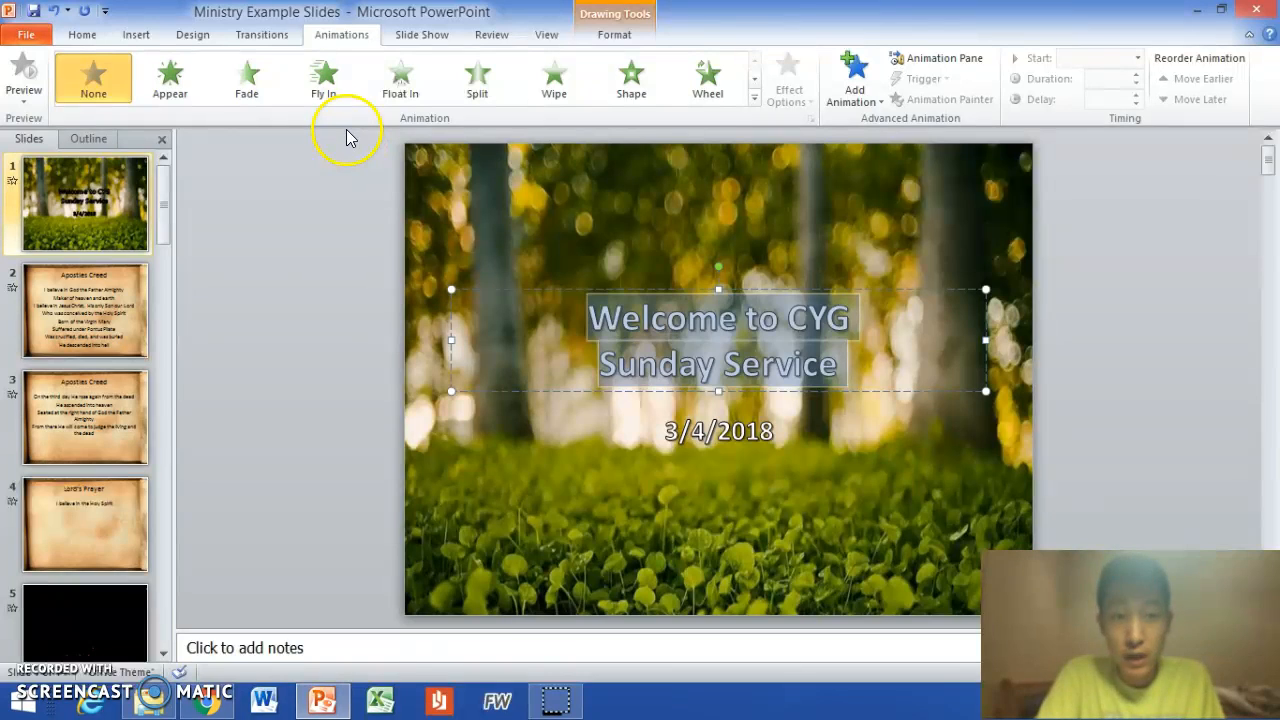
left_click(255, 105)
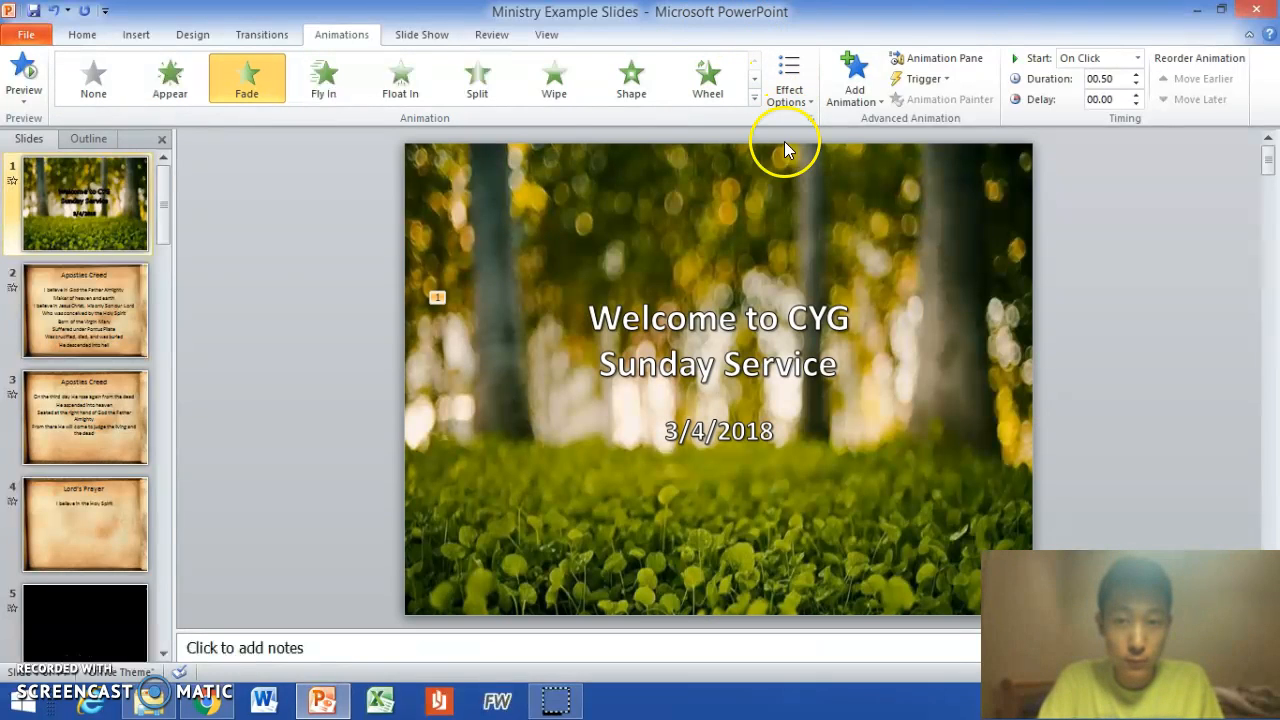
Step: Look through the full range of animation effects and compare it with the available slide transitions
left_click(753, 100)
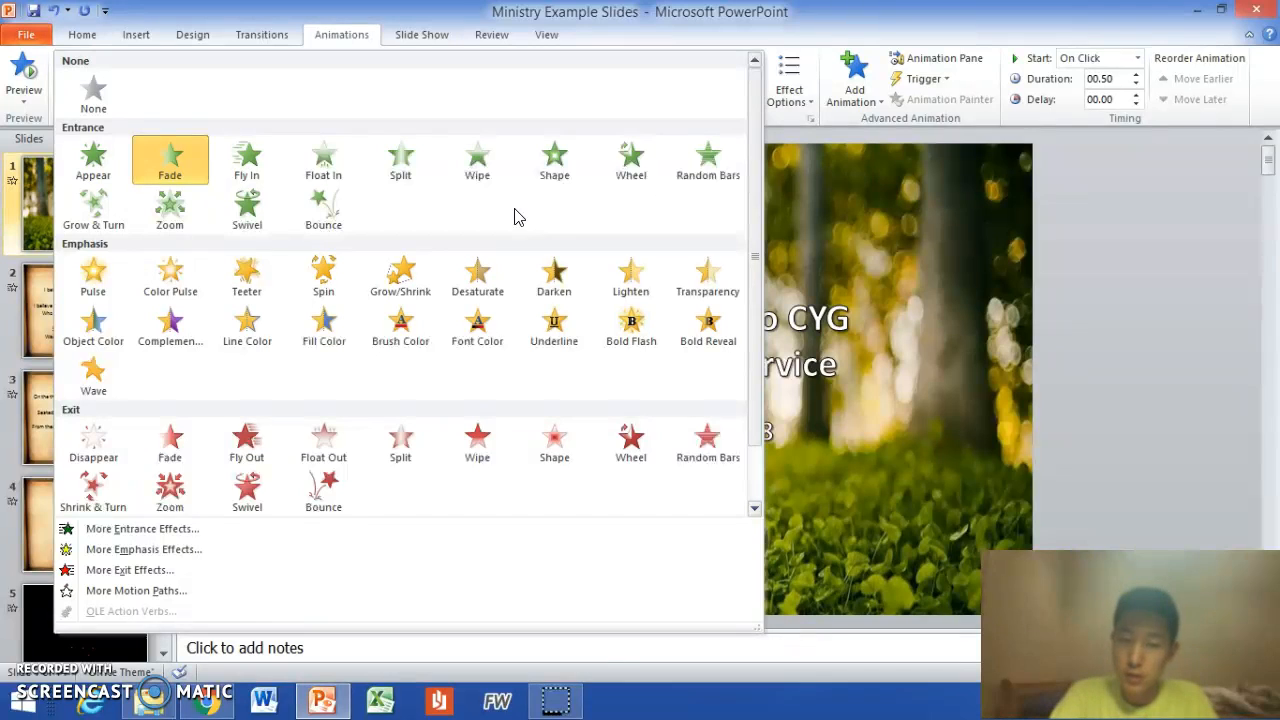
left_click(342, 31)
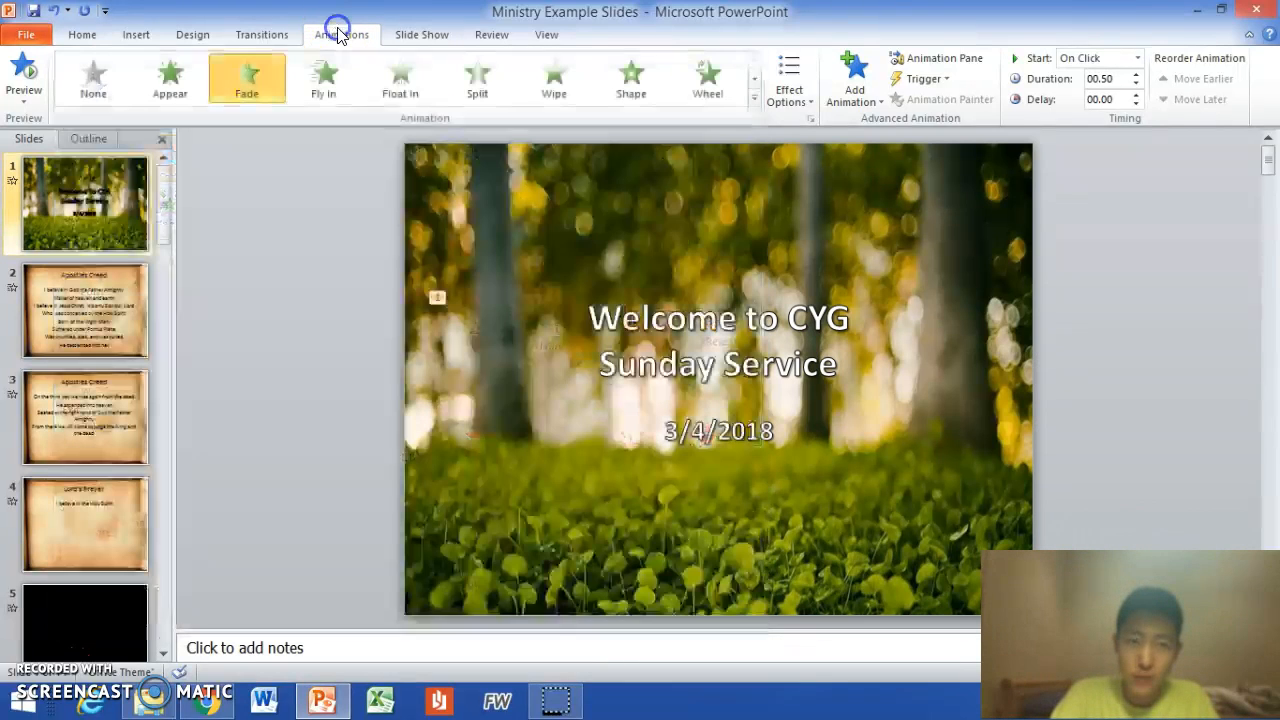
left_click(242, 35)
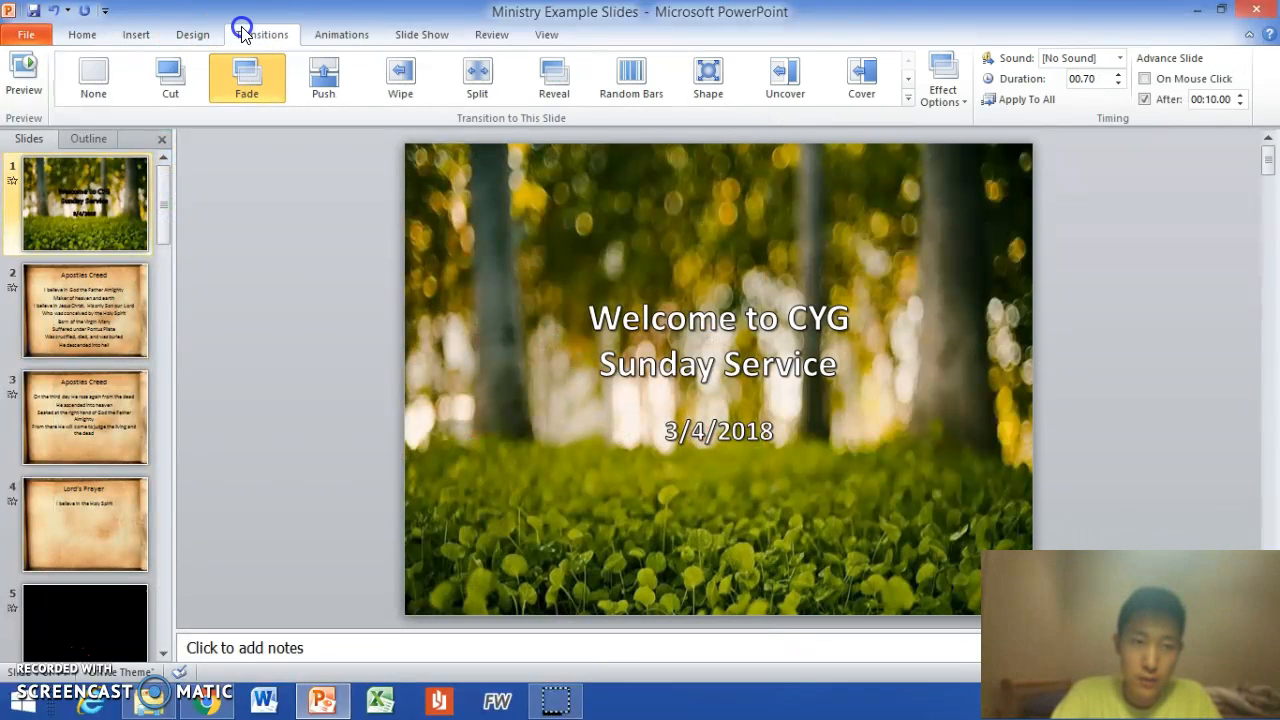
left_click(909, 100)
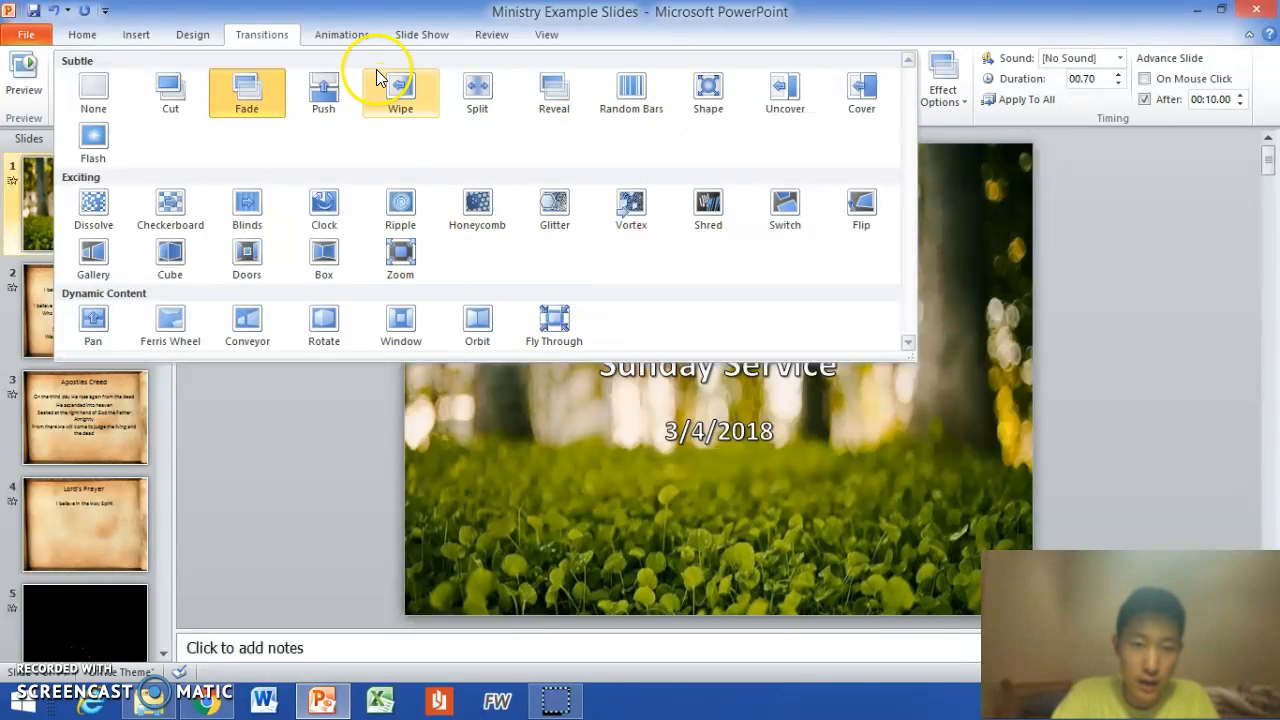
left_click(323, 36)
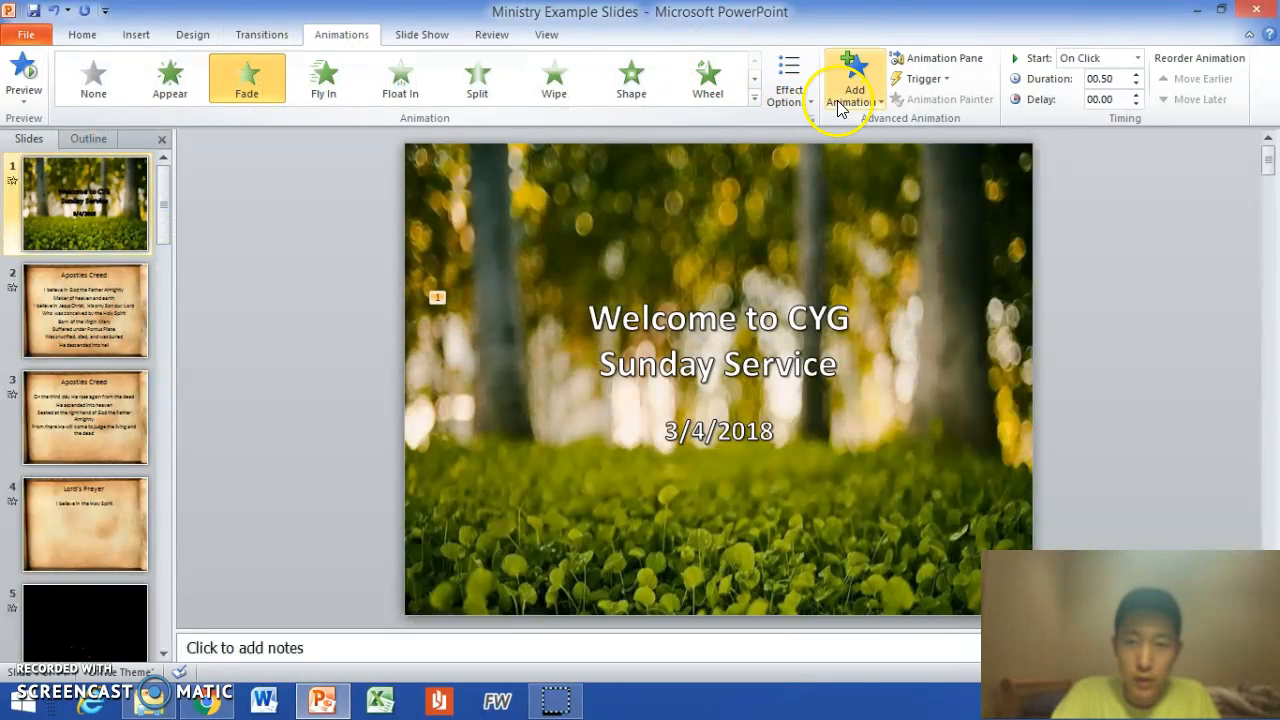
left_click(754, 98)
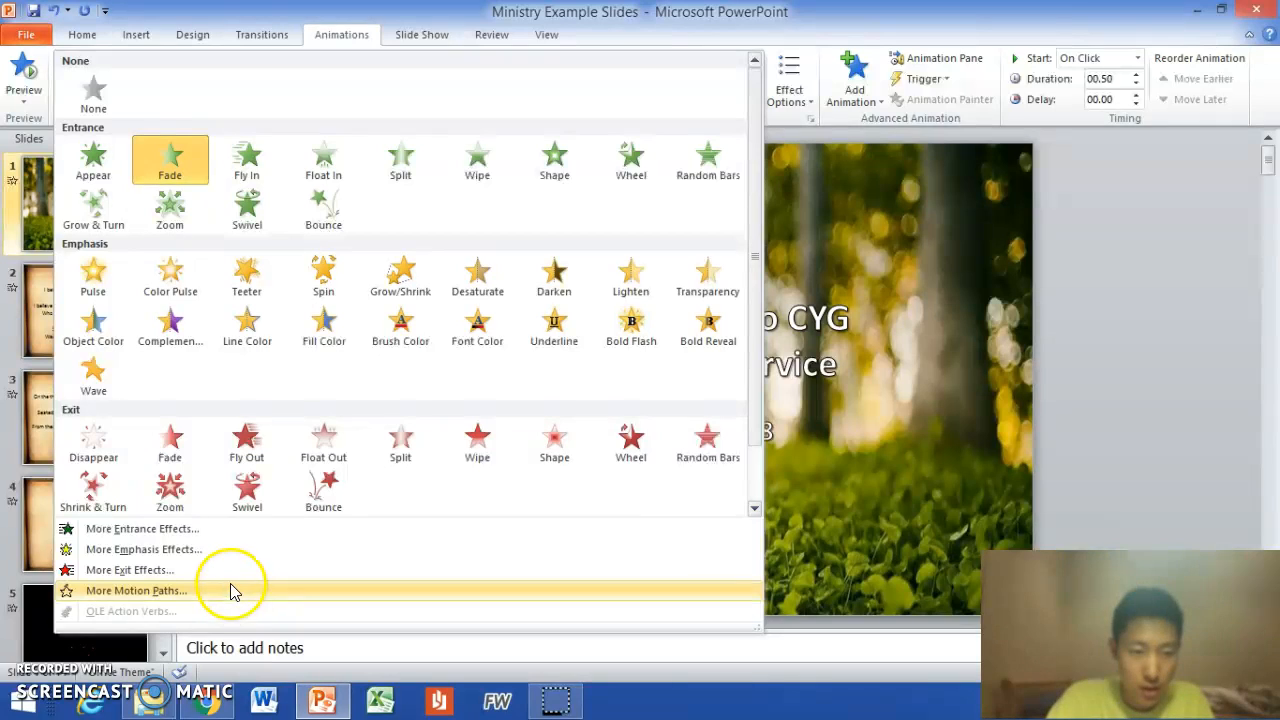
left_click(320, 45)
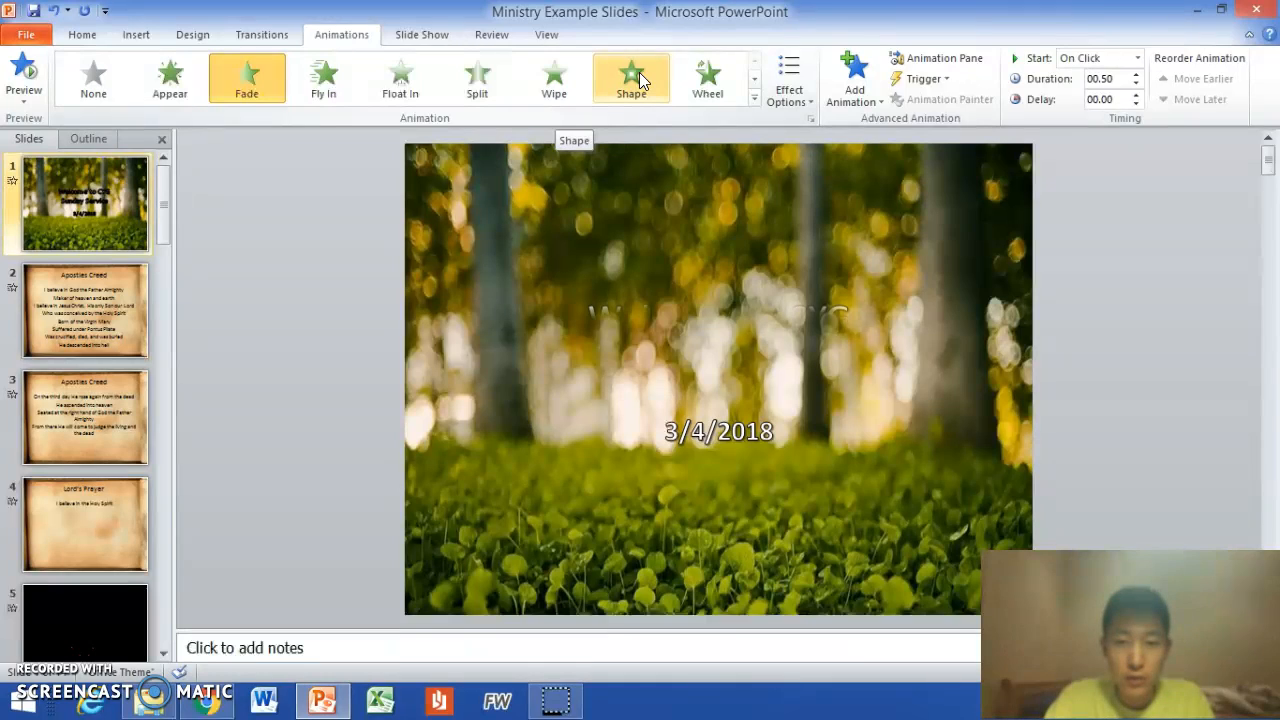
Step: Reapply the Fade entrance animation to the slide 1 title and select the title
left_click(688, 364)
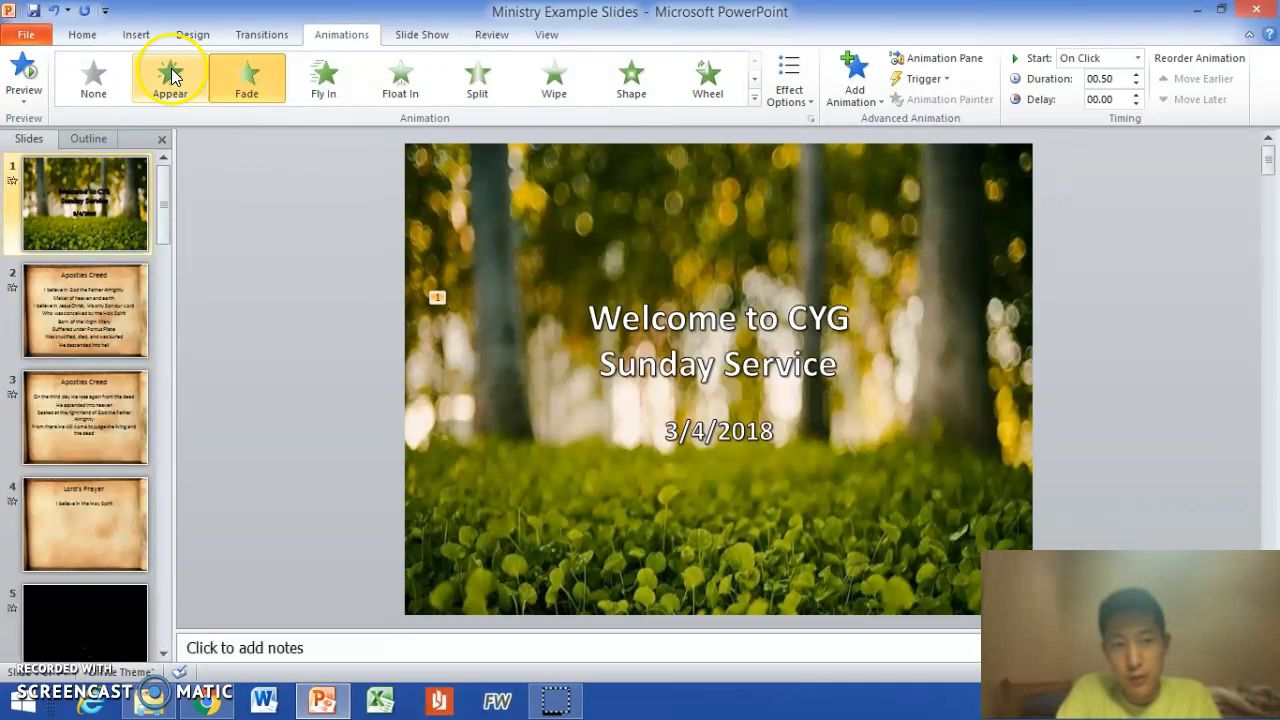
left_click(245, 85)
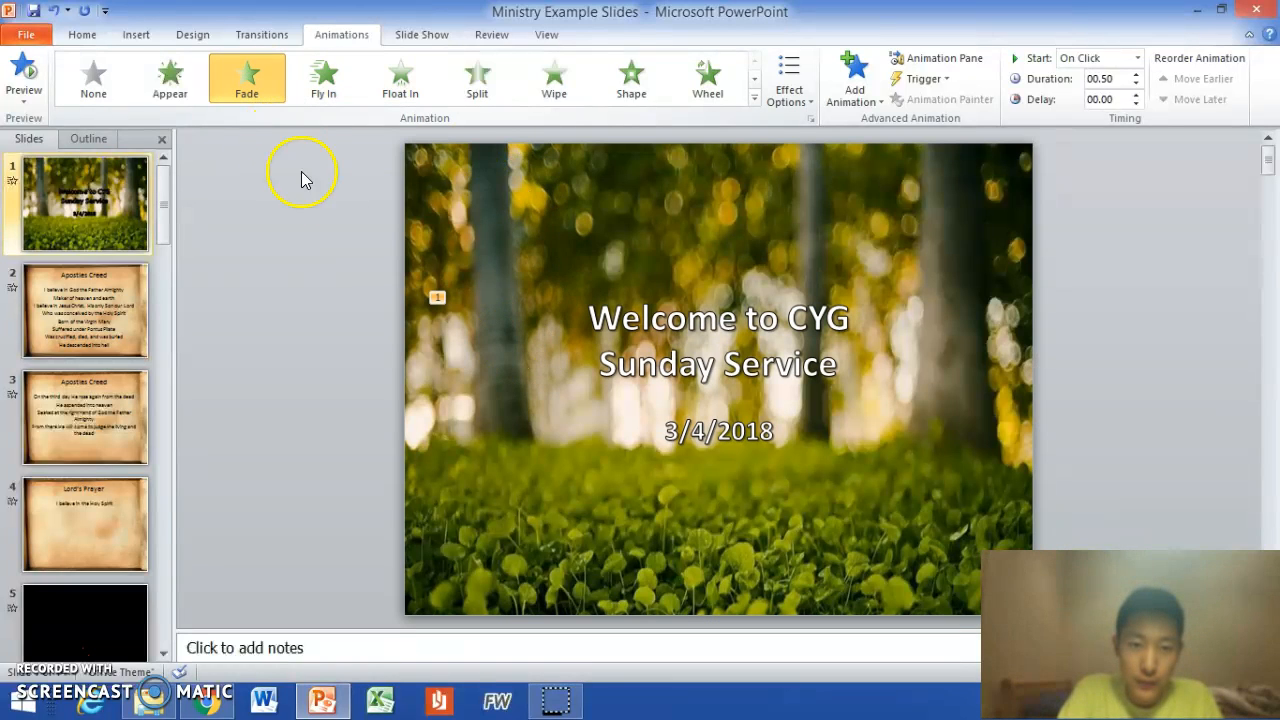
left_click(720, 340)
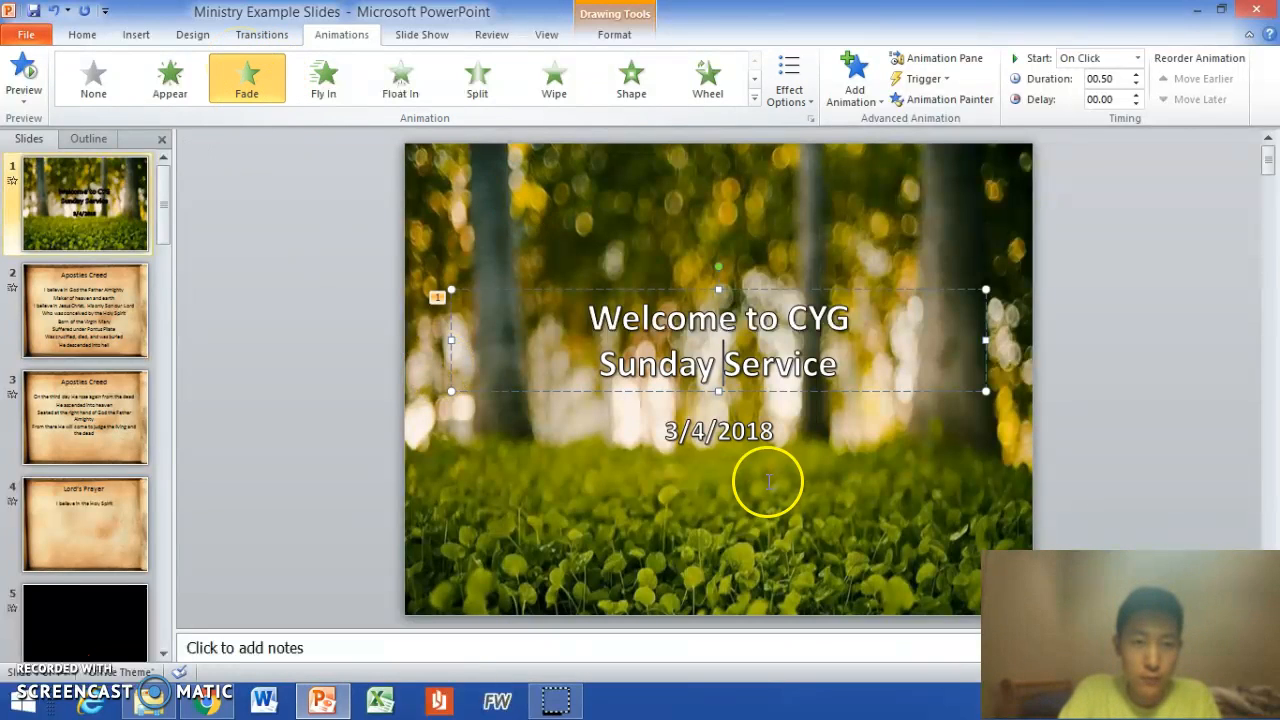
Step: Apply a Fly In entrance animation to the 3/4/2018 date and play it from the slide's animation list
left_click_drag(657, 429, 803, 453)
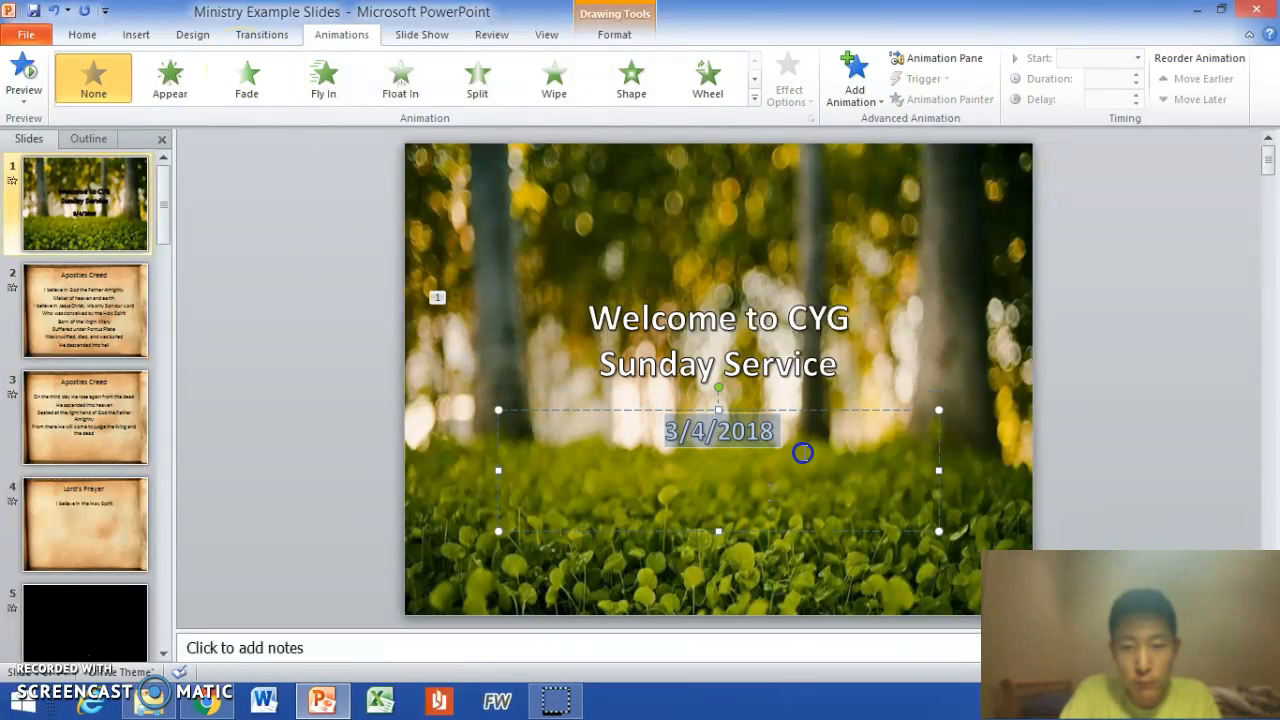
left_click(347, 95)
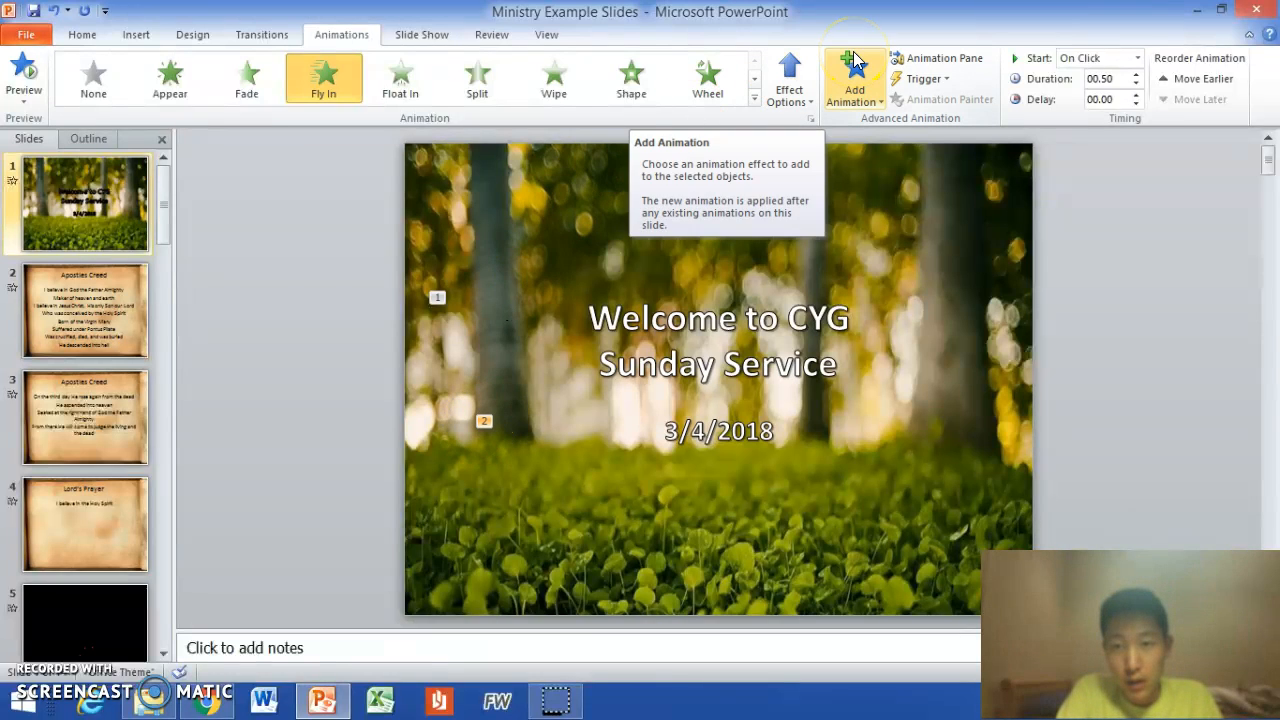
left_click(925, 60)
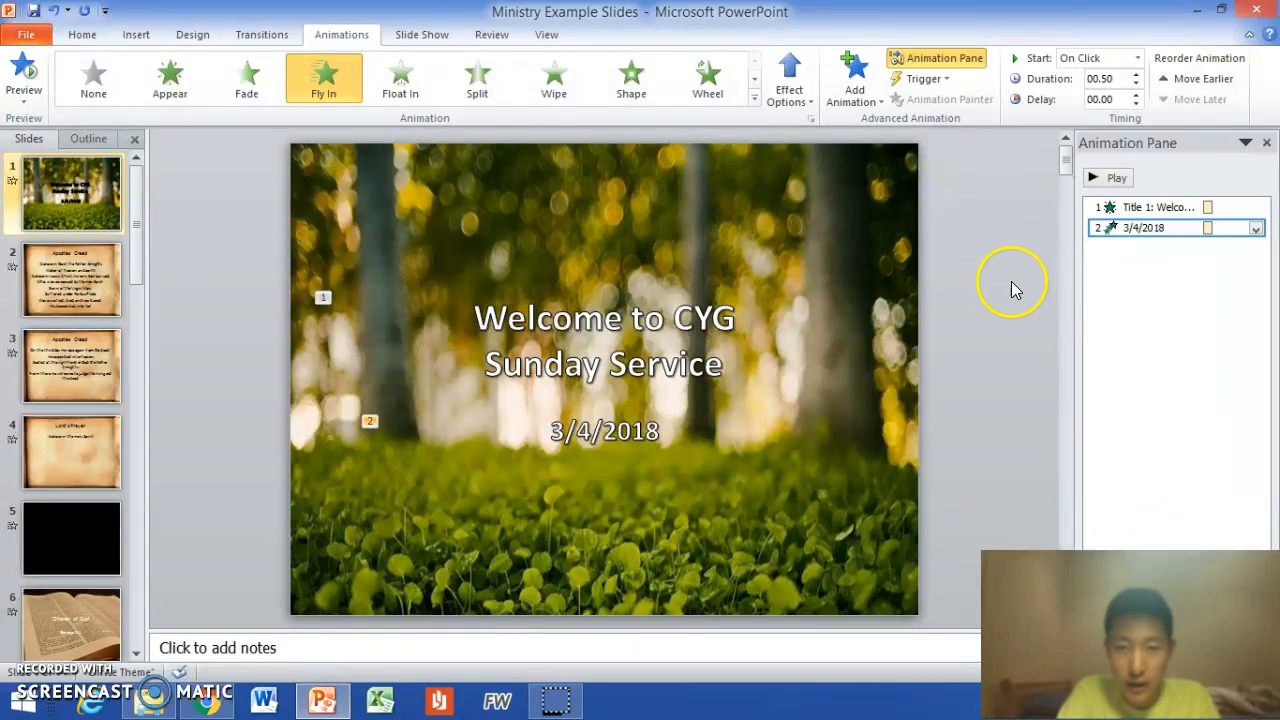
left_click(1117, 178)
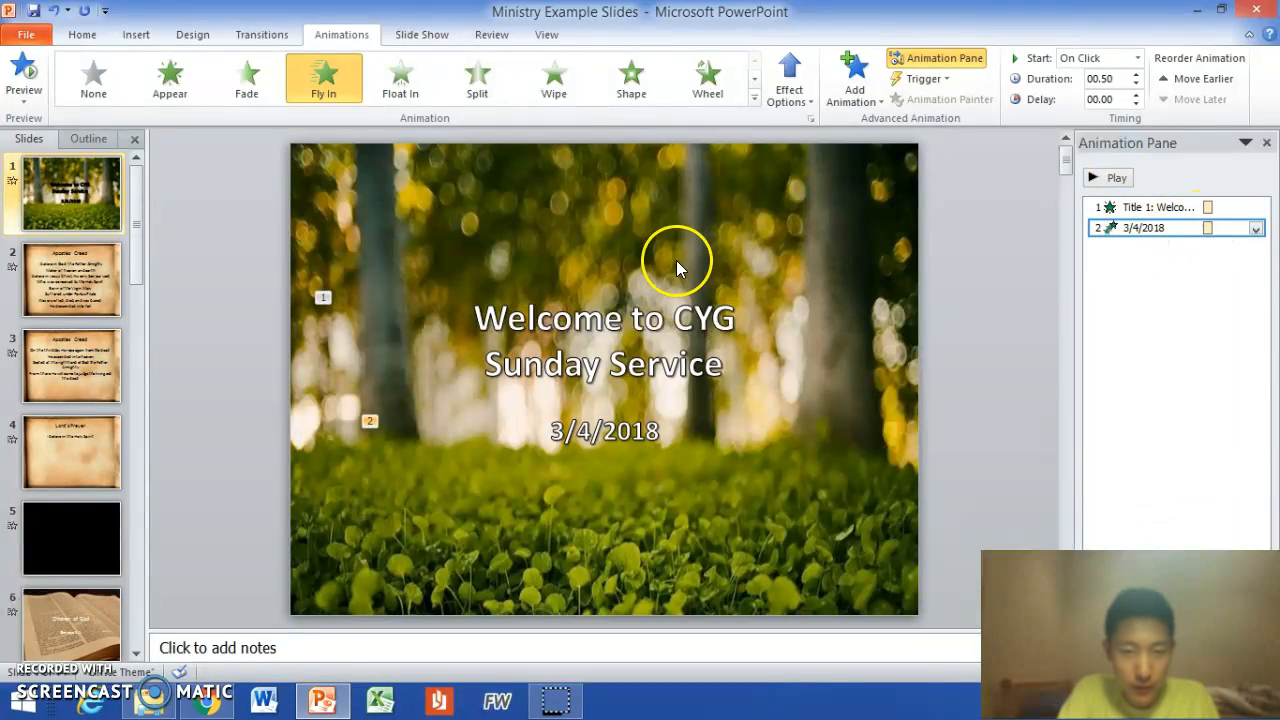
Step: Select the "Welcome to CYG" line of the title and apply the Appear entrance animation
left_click(546, 322)
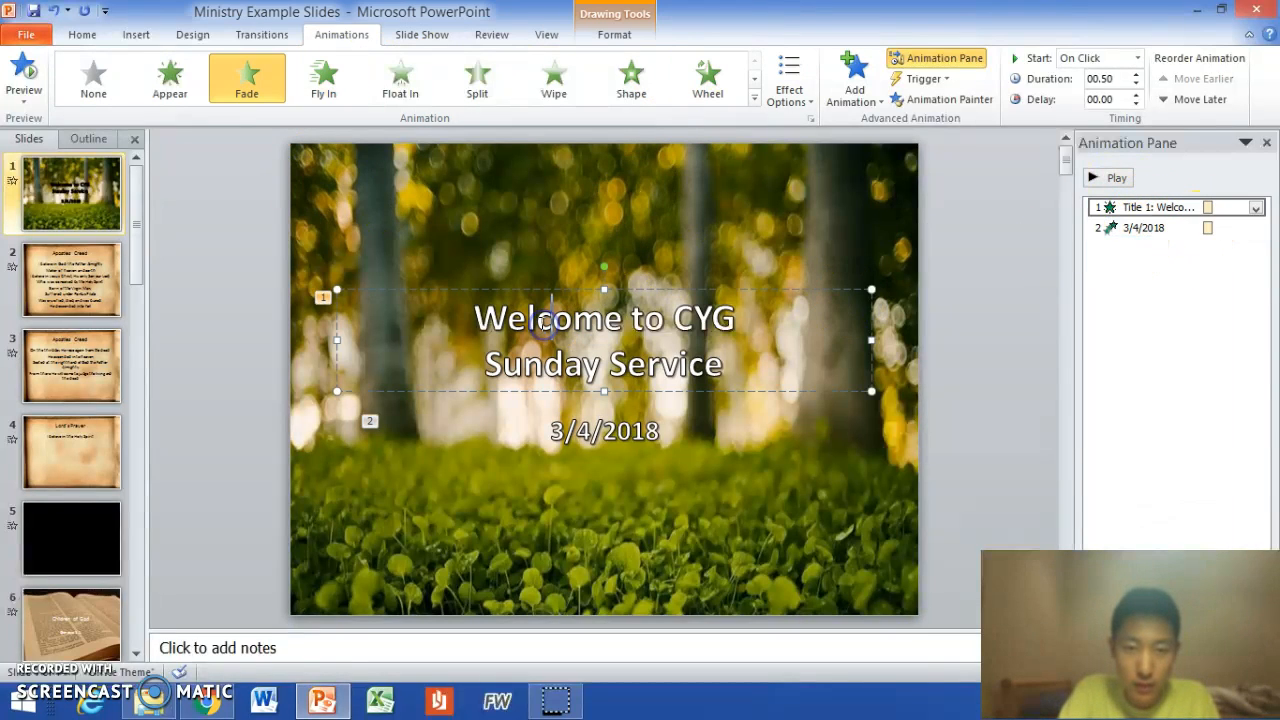
left_click_drag(478, 318, 720, 326)
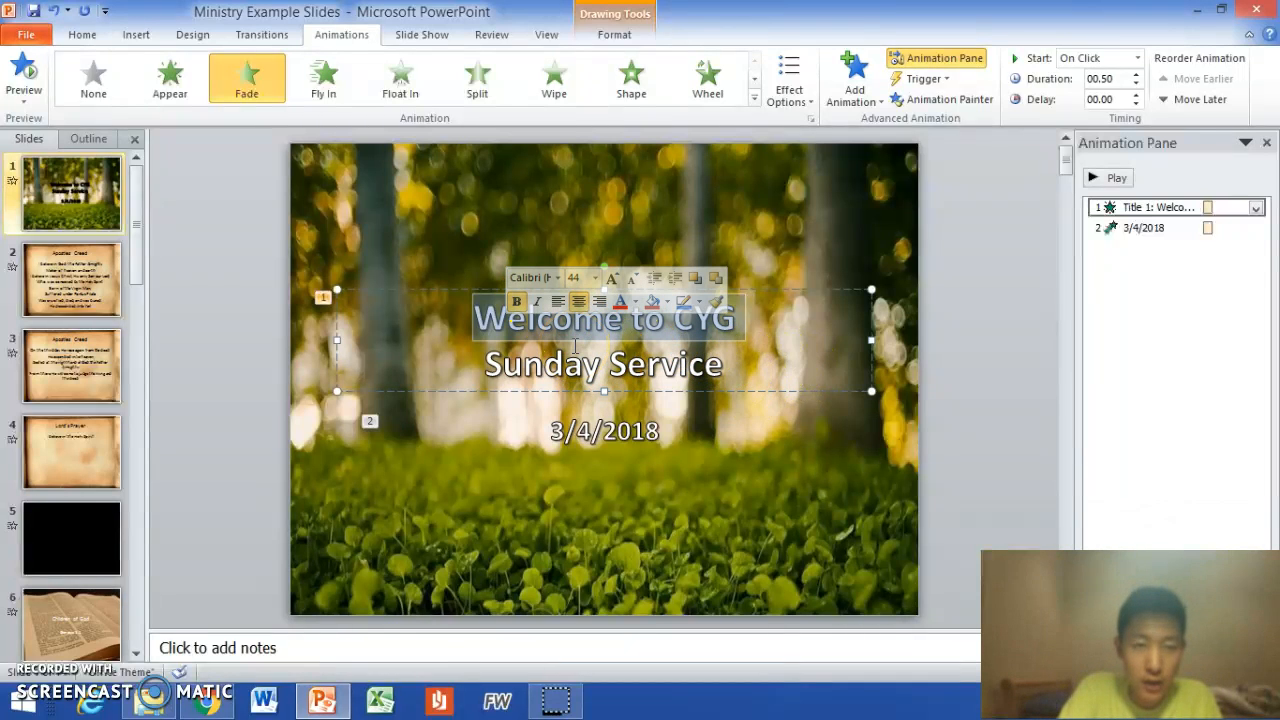
left_click(436, 305)
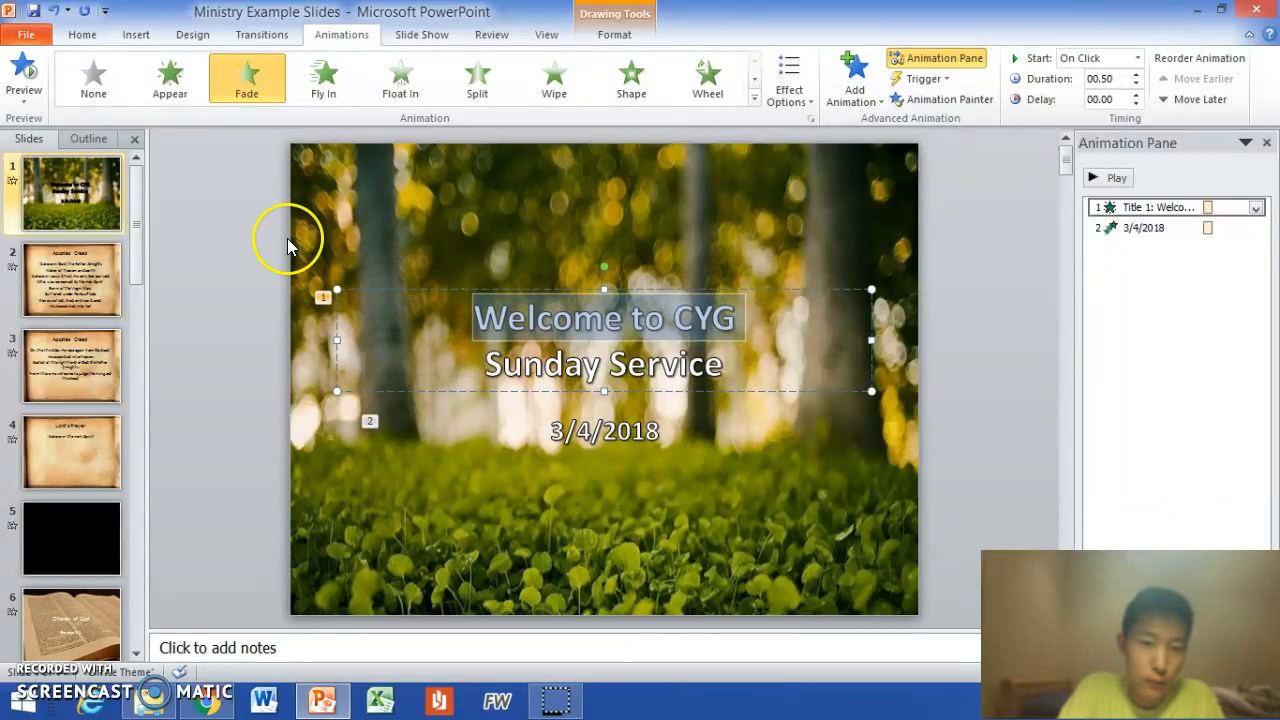
left_click(168, 90)
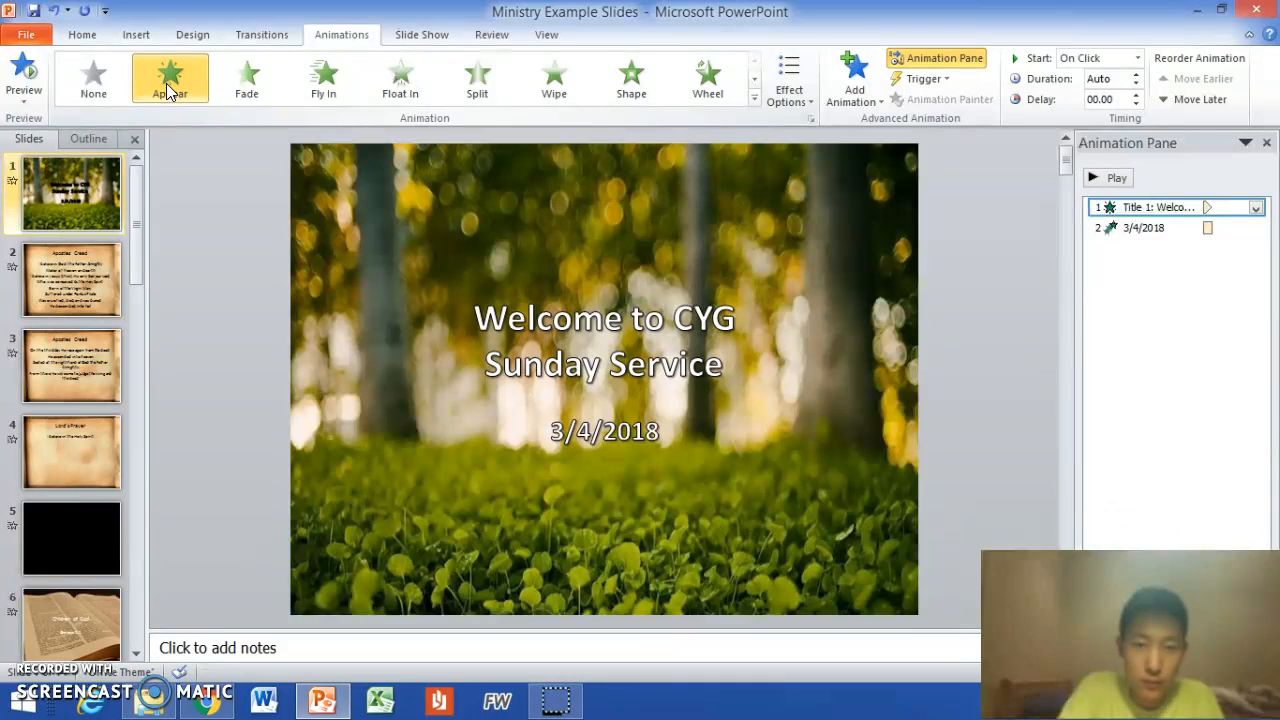
Step: Select the "Sunday Service" line of the title and apply the Wipe entrance animation
left_click(524, 351)
left_click_drag(482, 362, 728, 368)
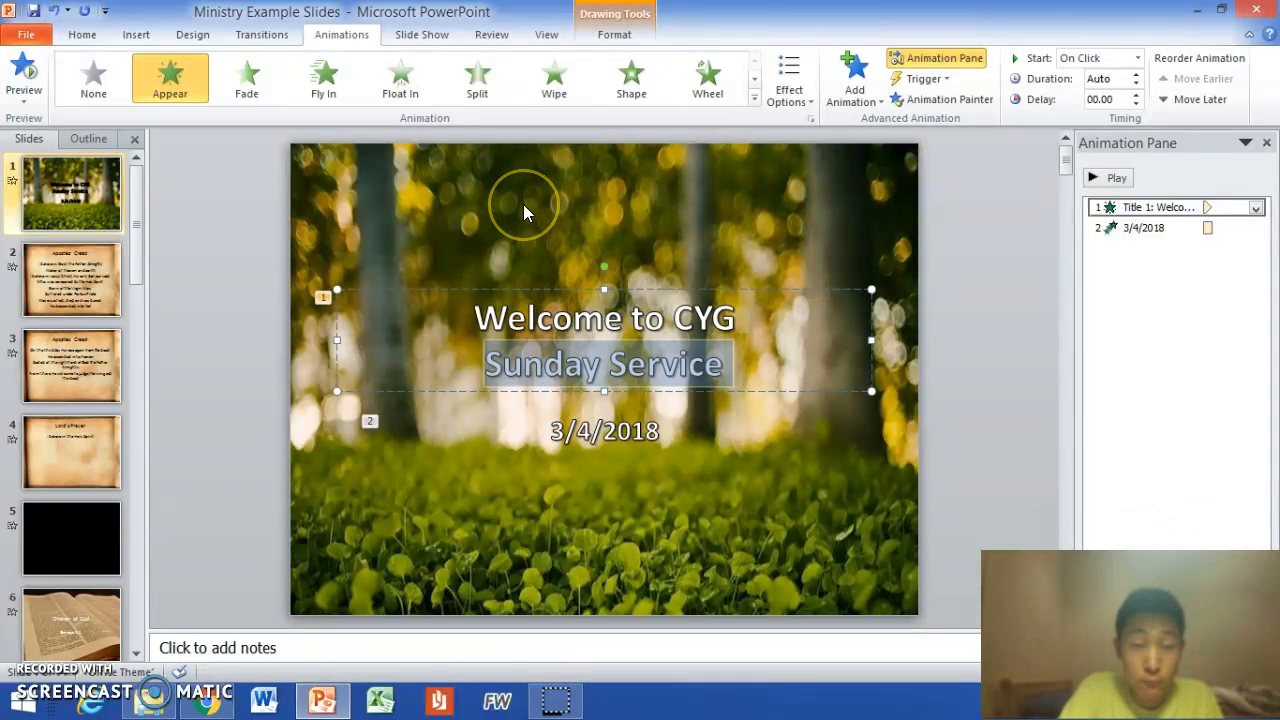
left_click(553, 78)
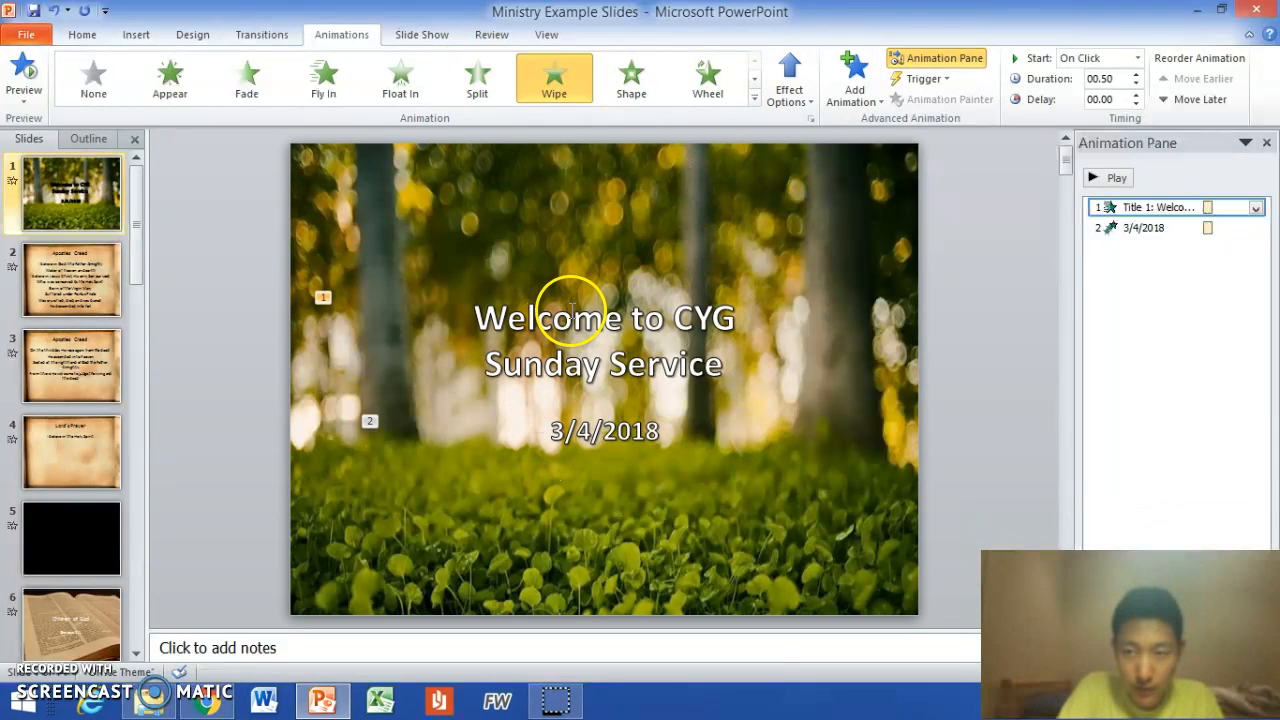
left_click(570, 315)
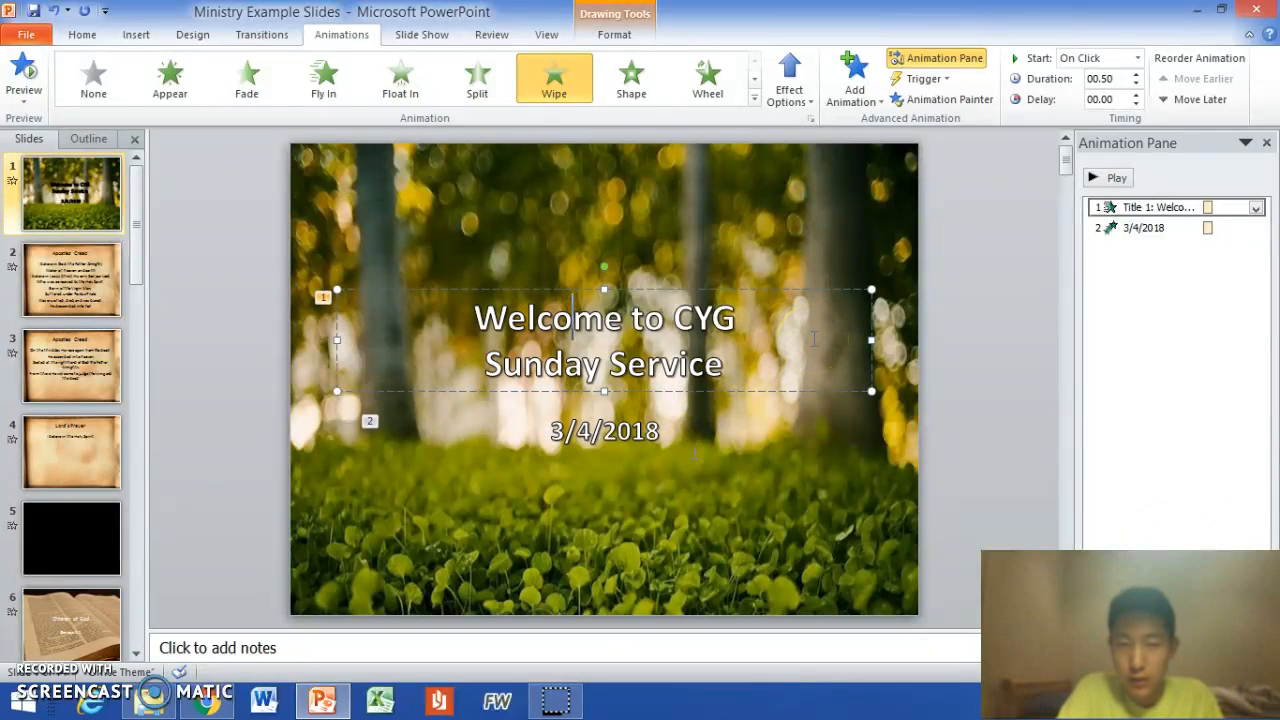
left_click(733, 338)
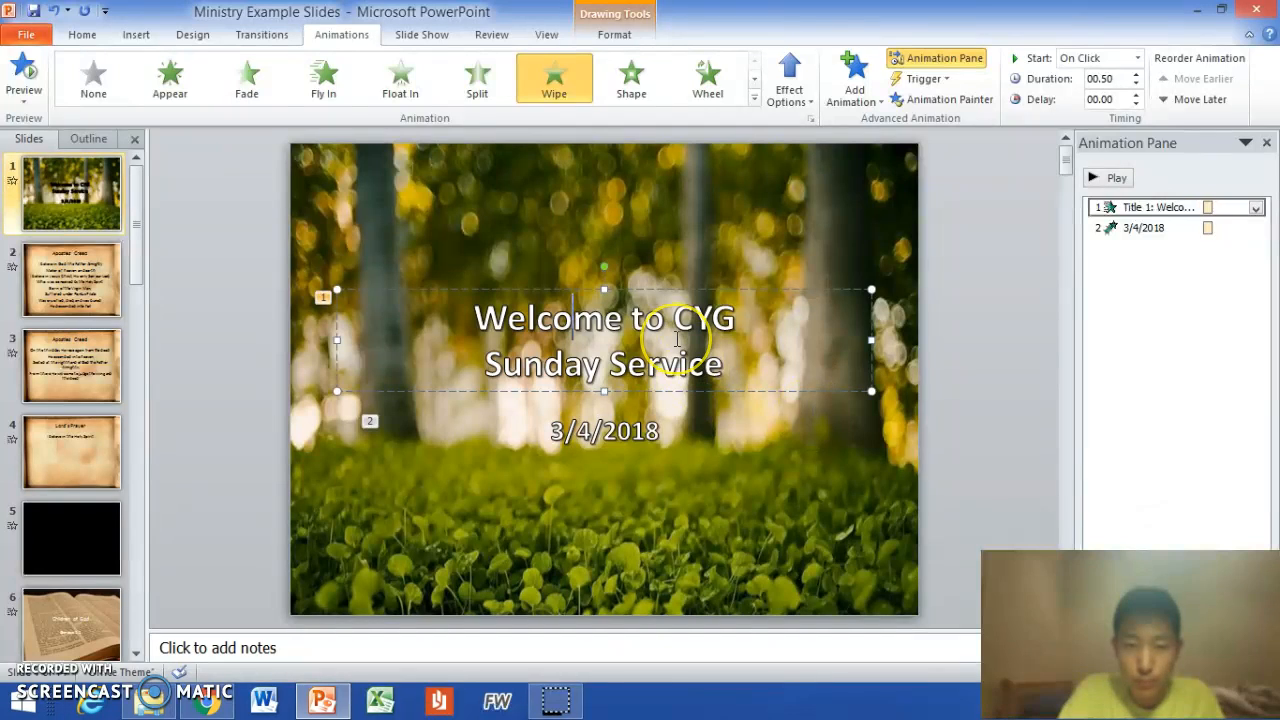
left_click(769, 320)
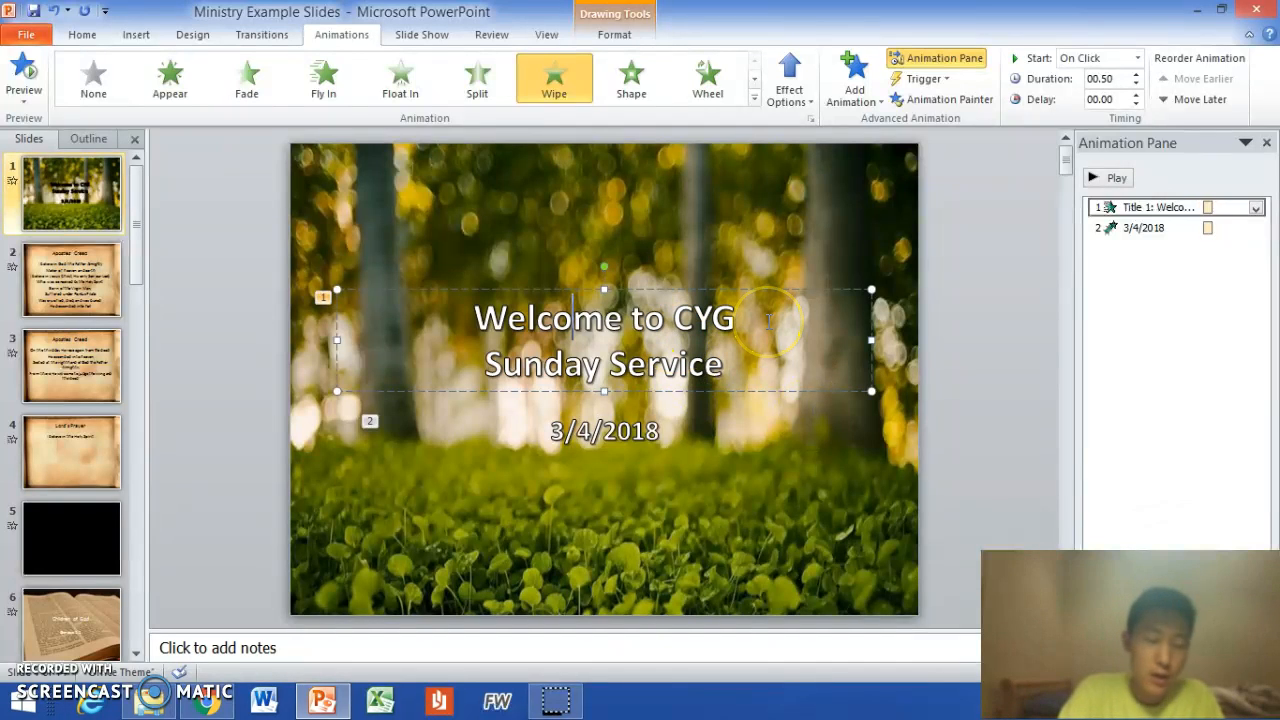
left_click(716, 283)
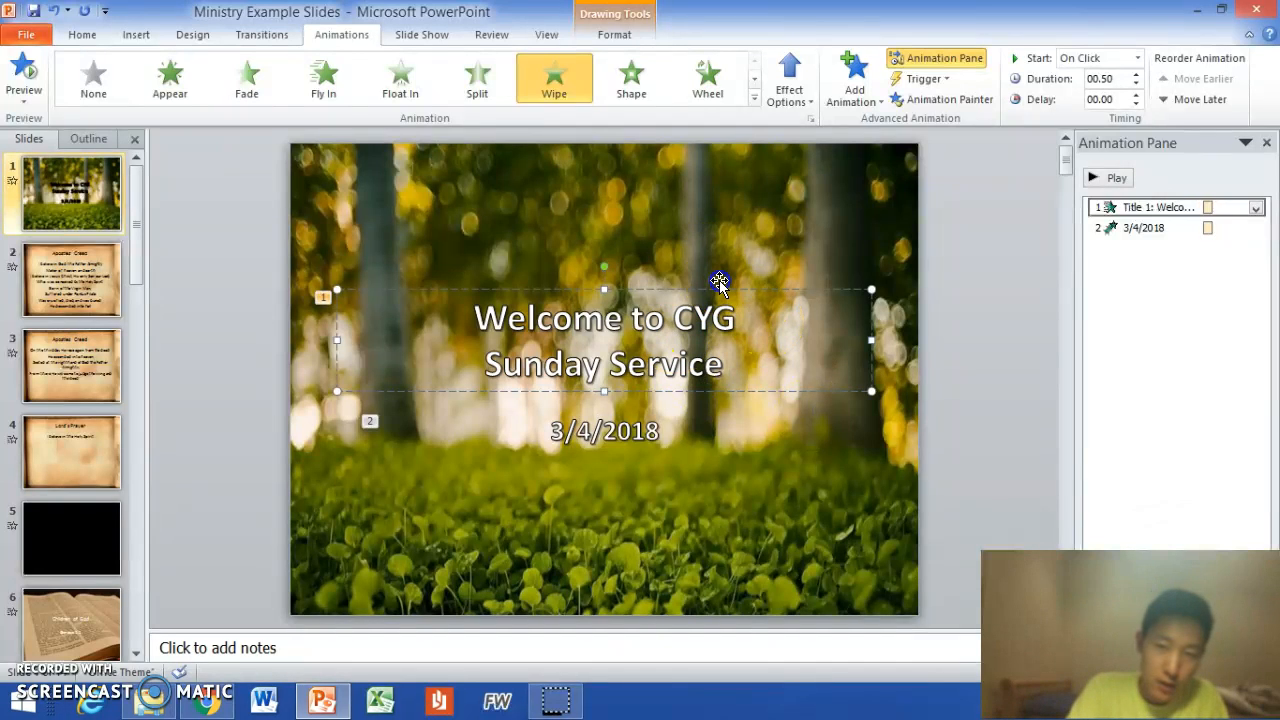
left_click(958, 305)
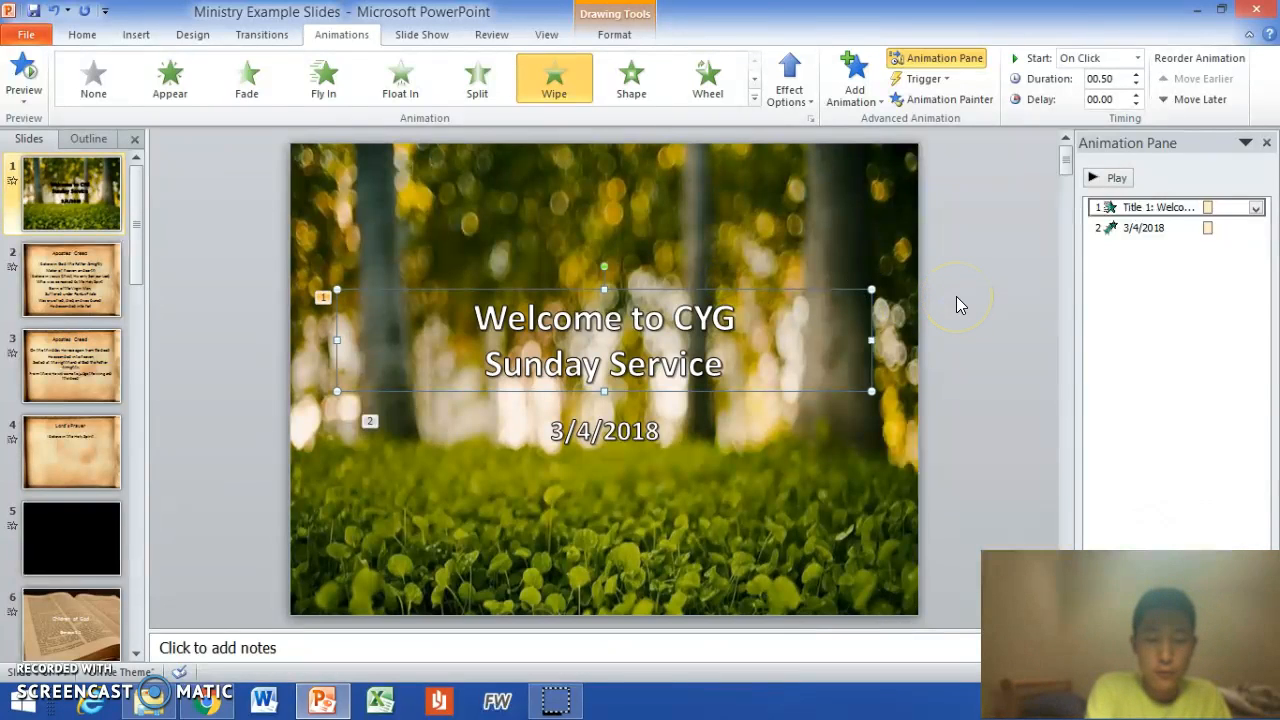
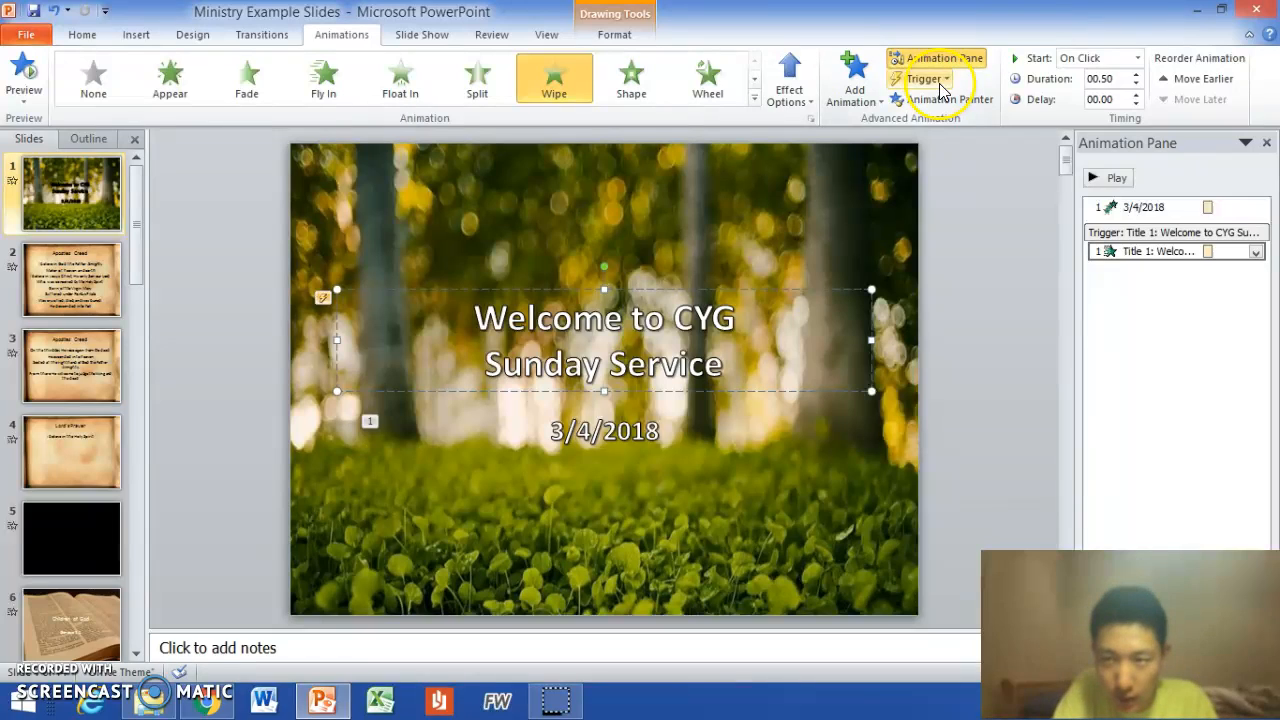
Step: Remove the on-click Title 1 trigger from the title's Wipe animation on slide 1
left_click(944, 86)
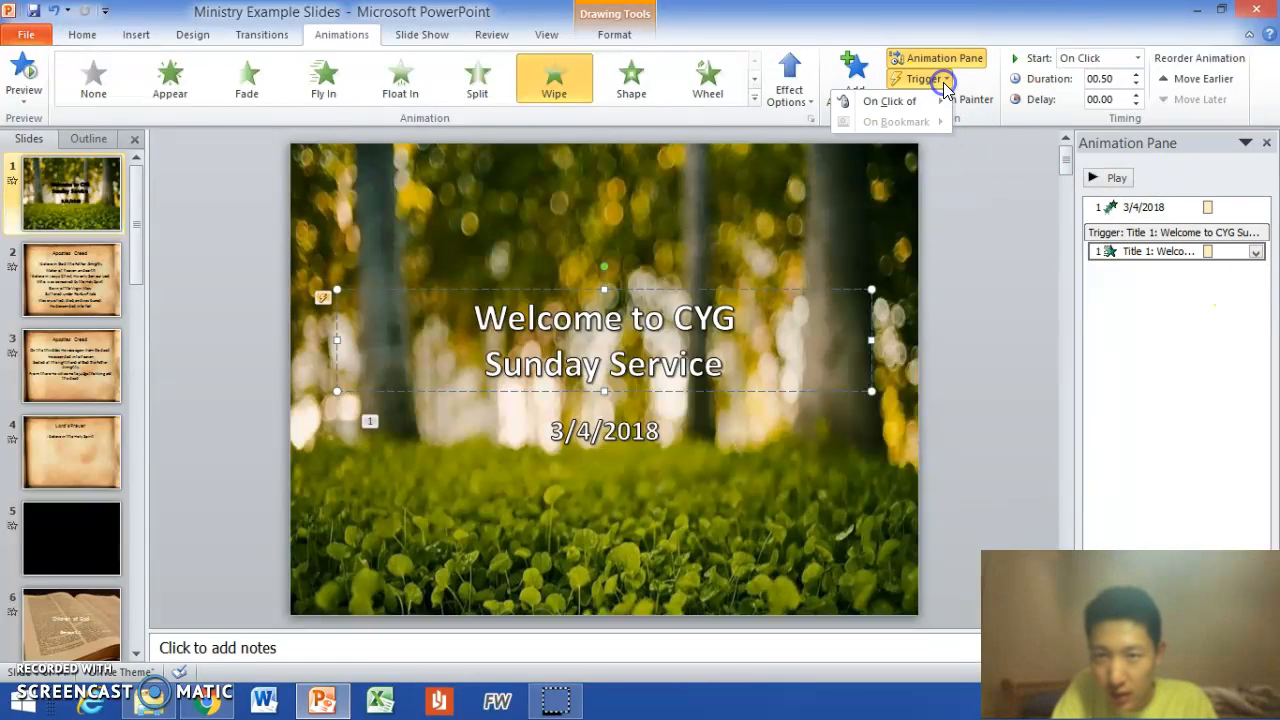
mouse_move(910, 101)
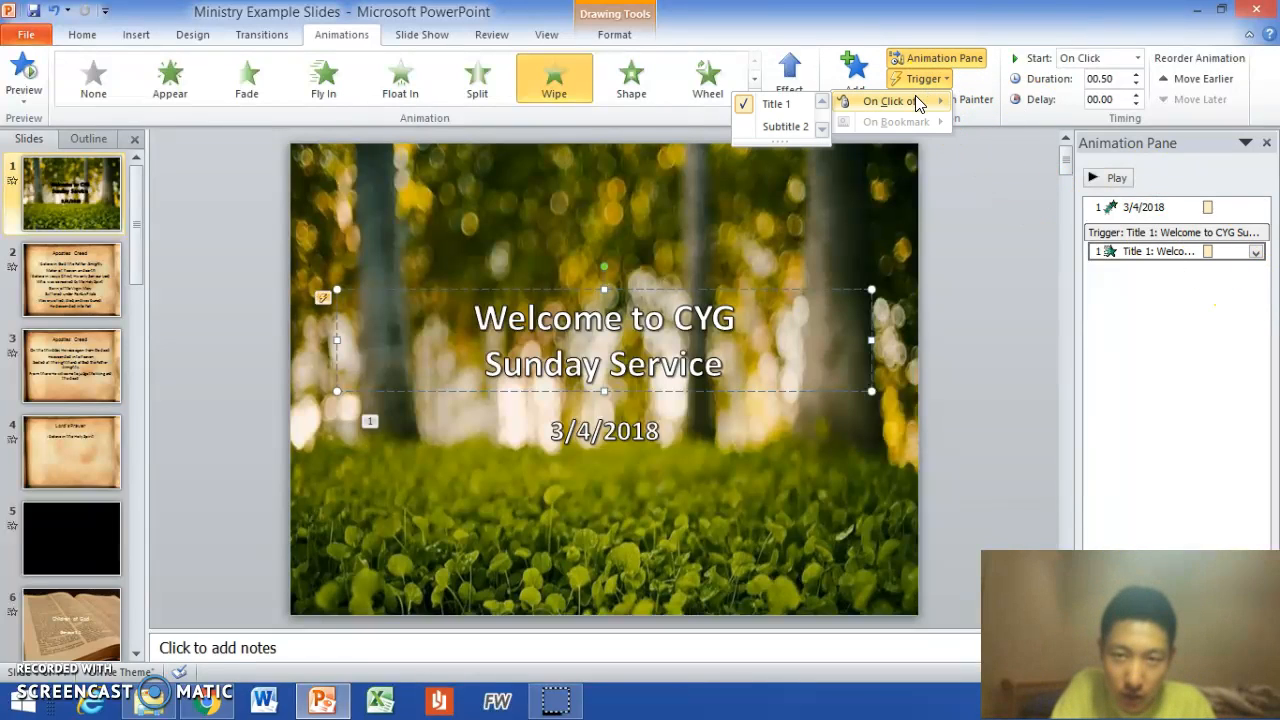
left_click(806, 104)
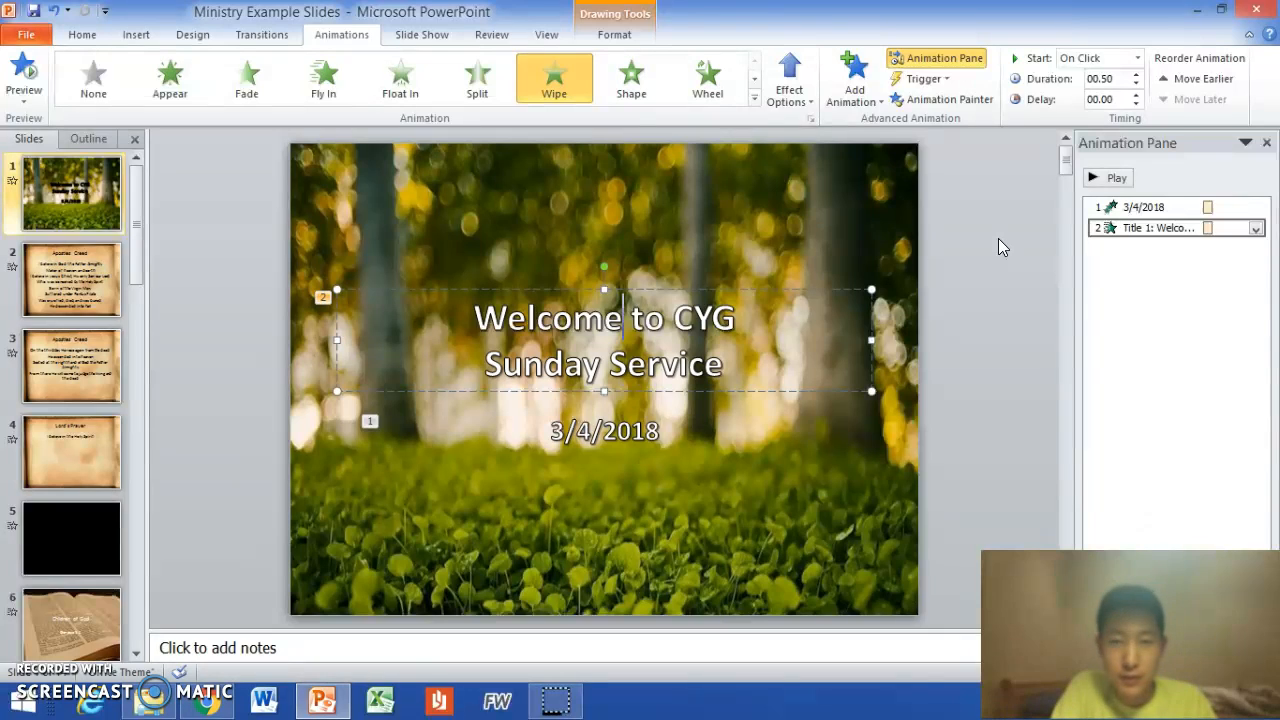
left_click(96, 171)
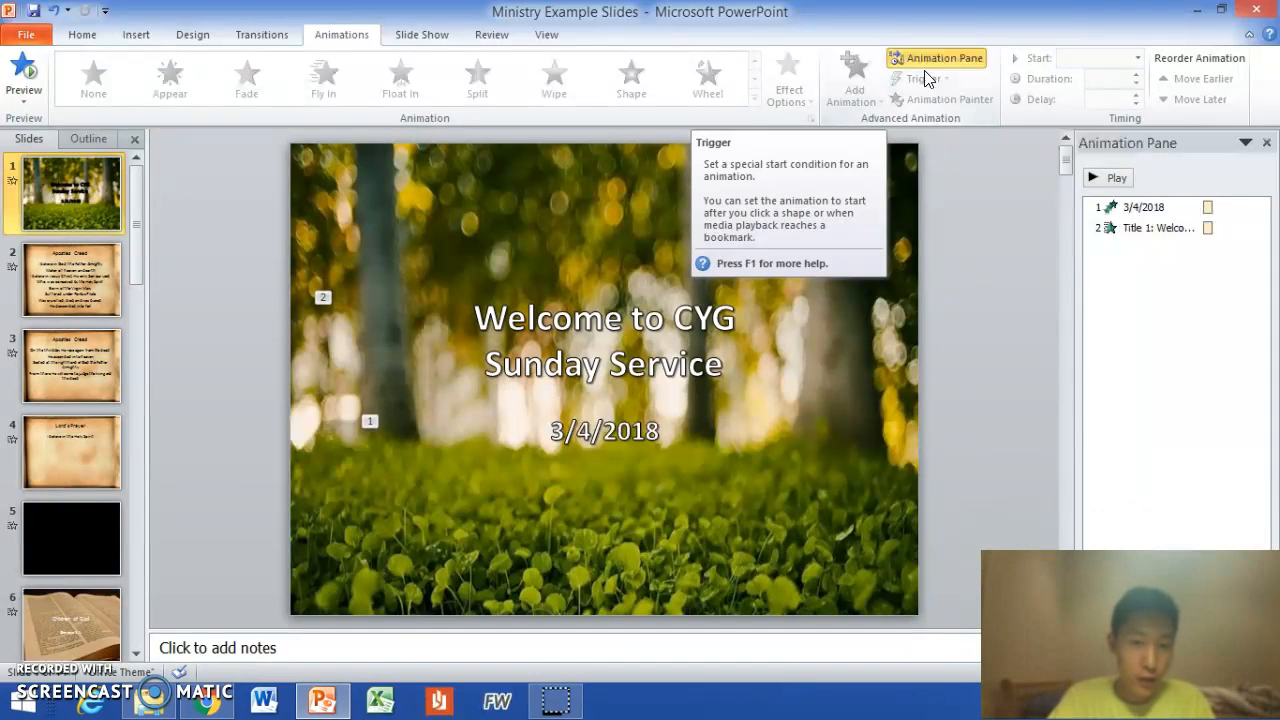
Step: Check which objects on slide 1 can serve as the on-click trigger for the title's animation
left_click(606, 320)
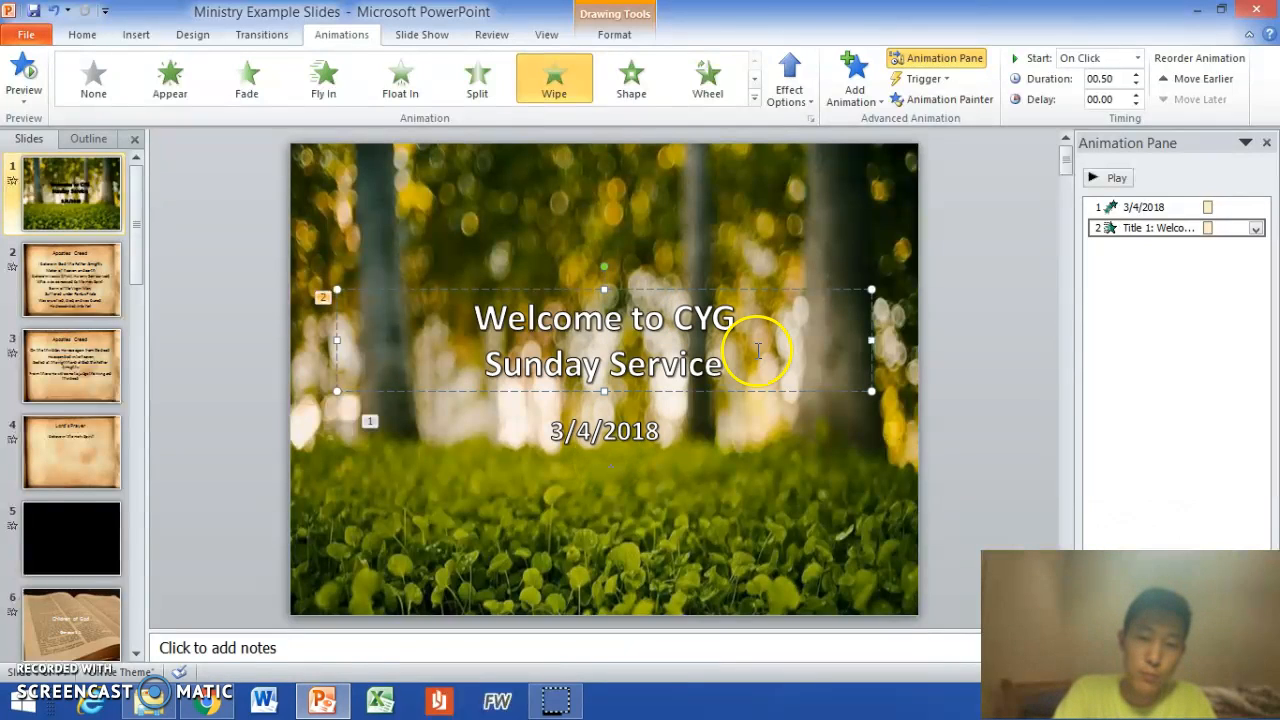
left_click(923, 78)
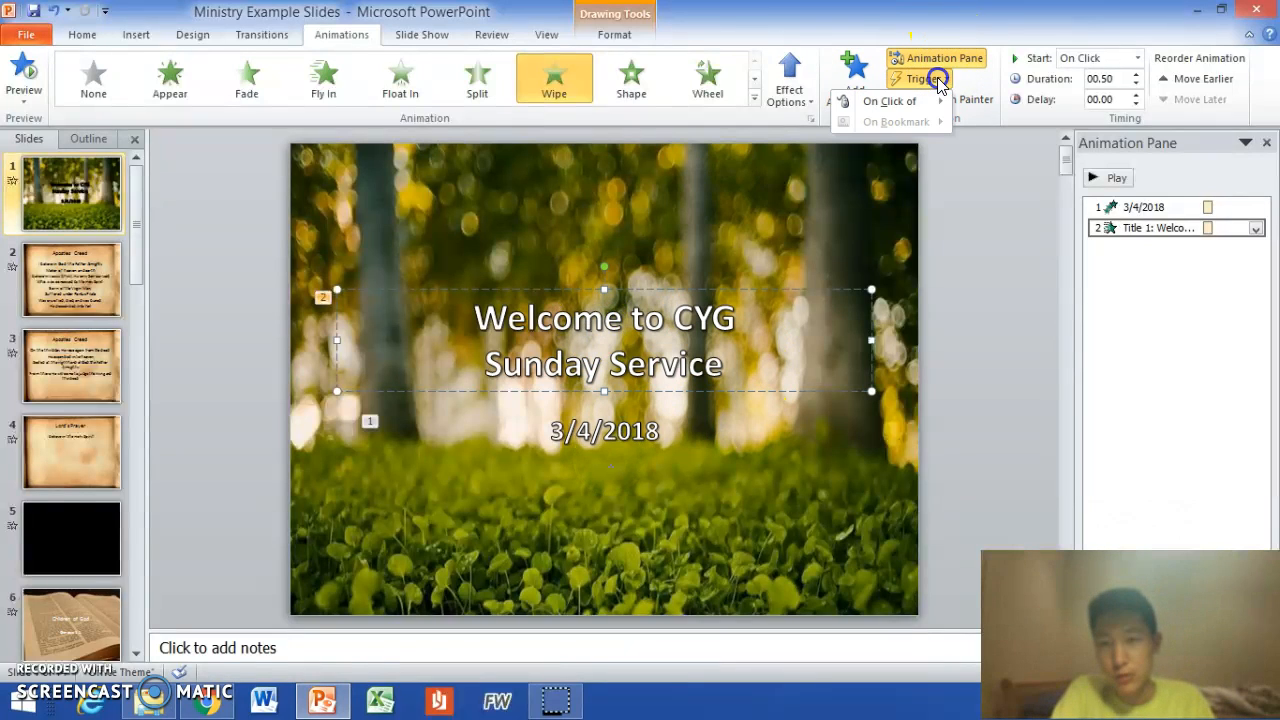
mouse_move(916, 100)
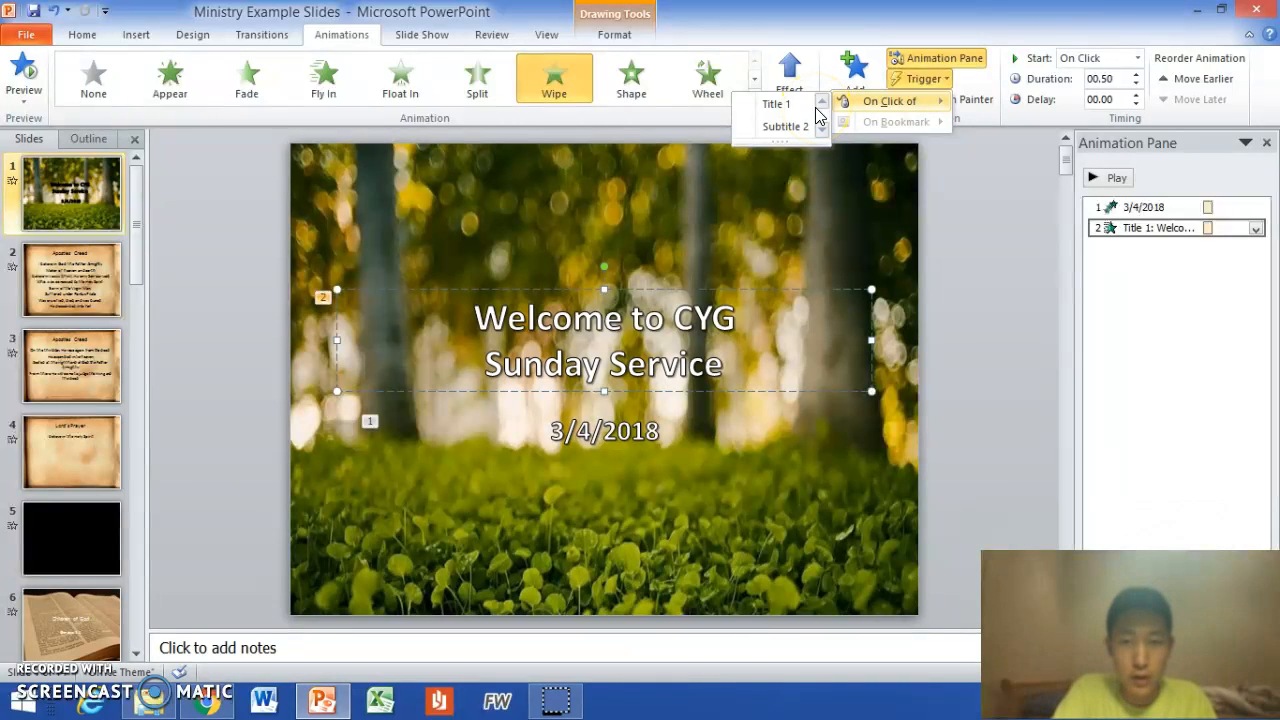
left_click(785, 127)
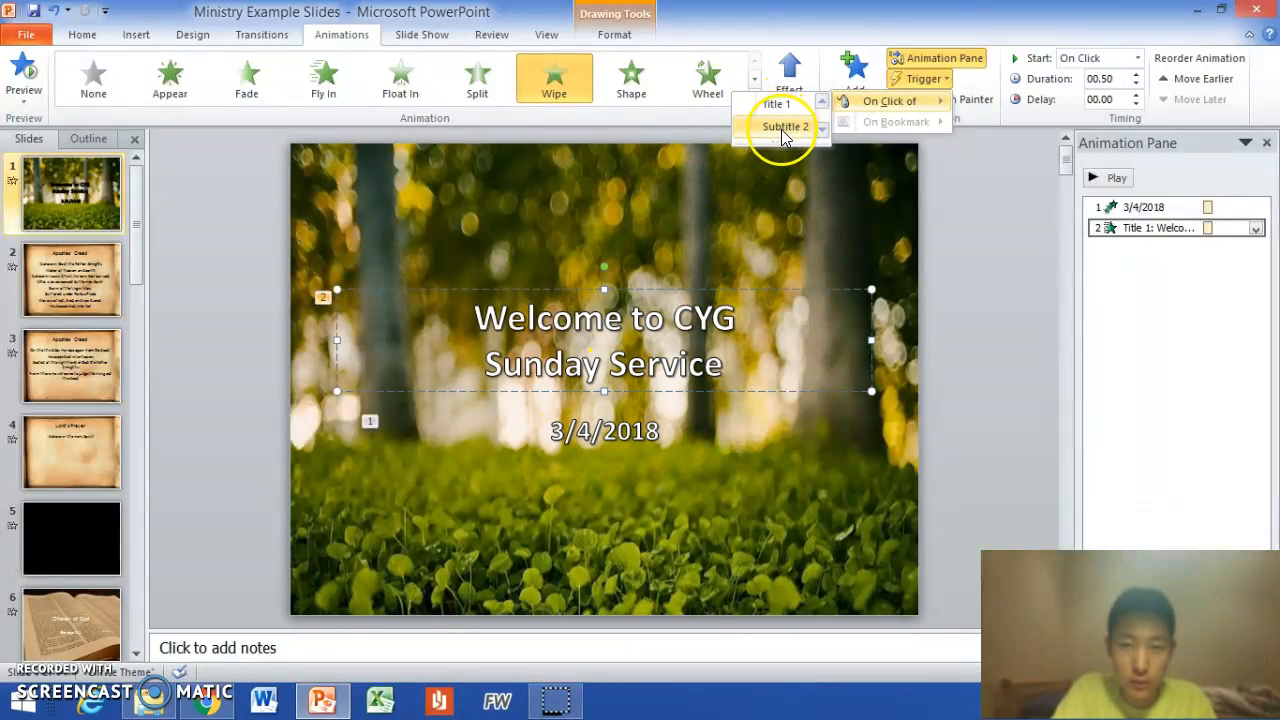
left_click(927, 84)
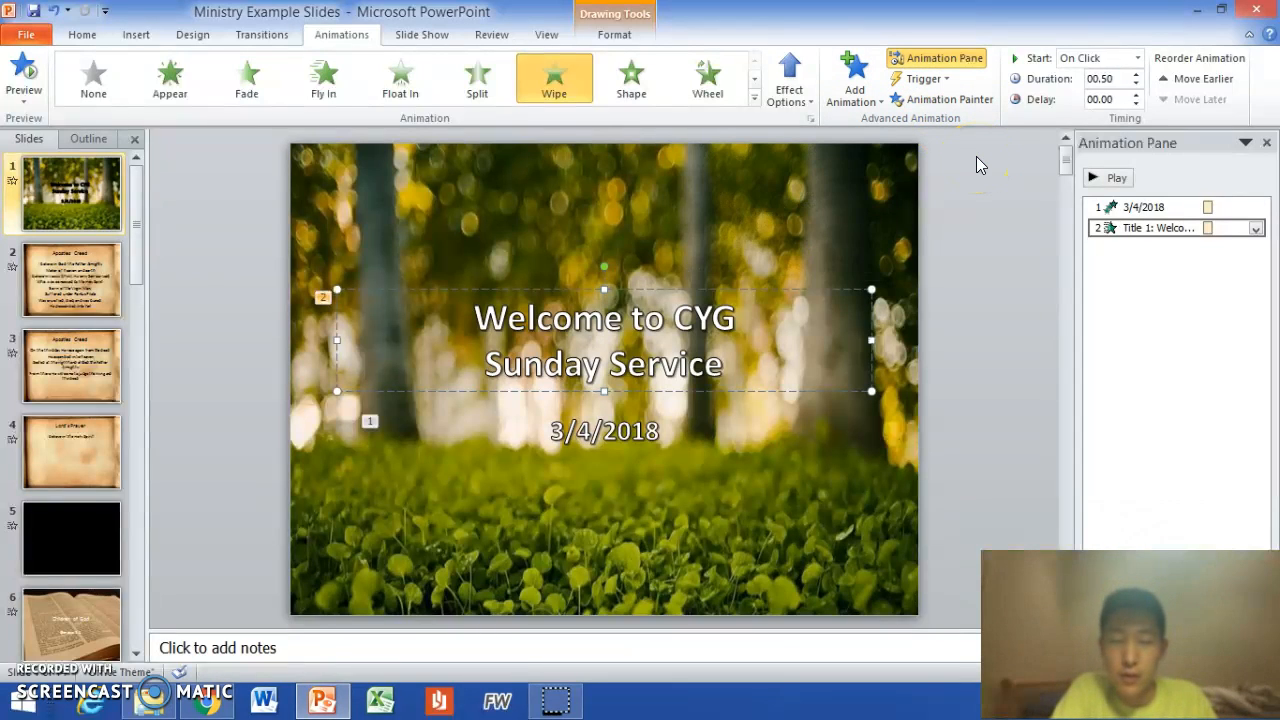
Step: Copy the title's Wipe animation onto the 3/4/2018 date with the Animation Painter
left_click(970, 98)
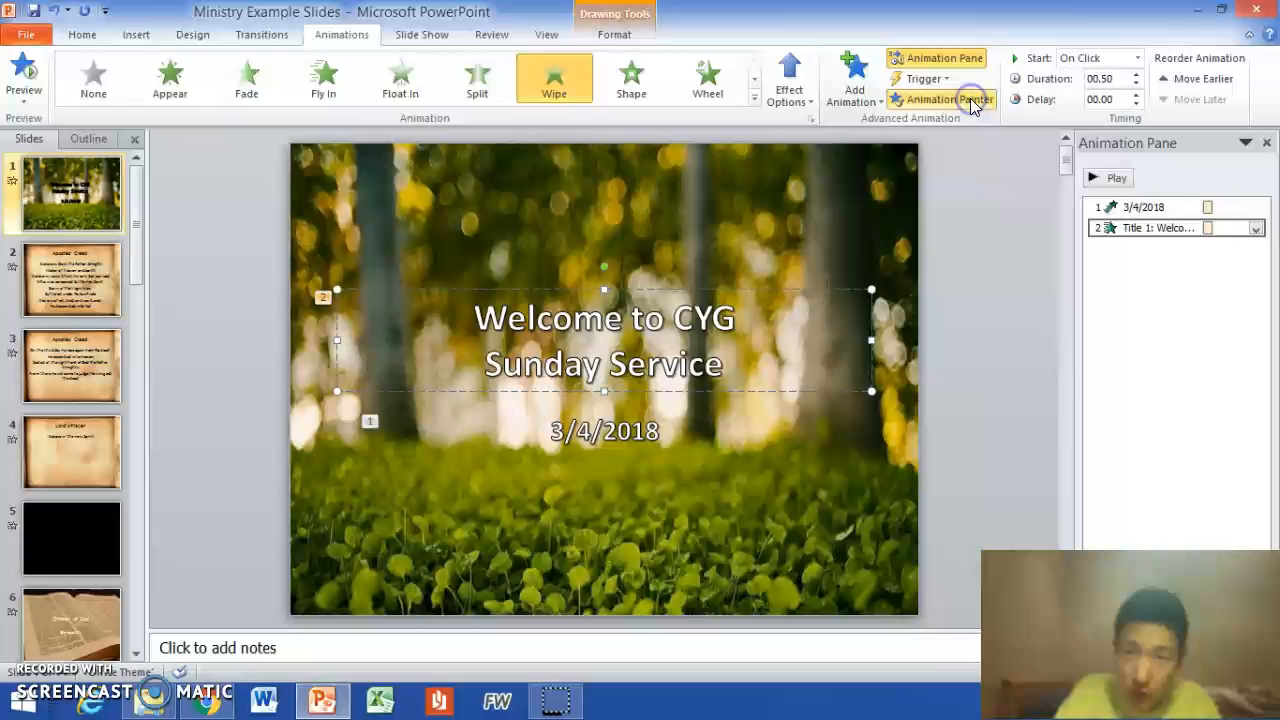
left_click(556, 437)
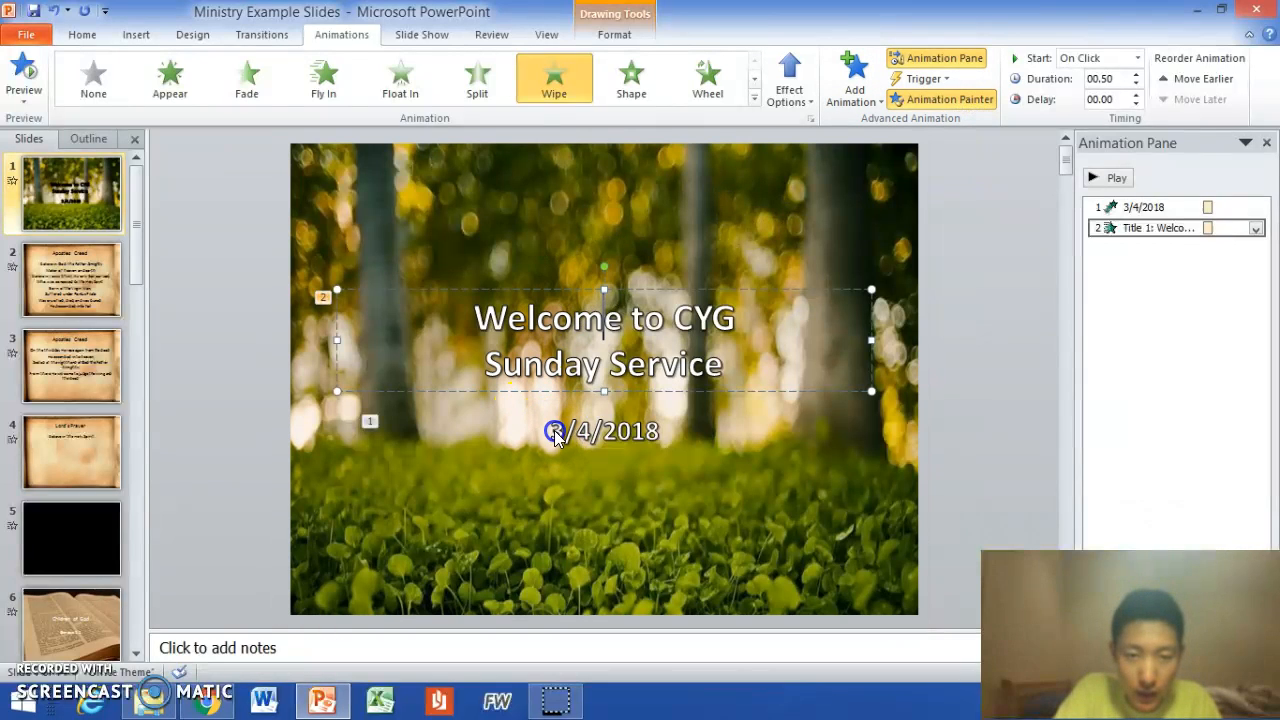
left_click(622, 441)
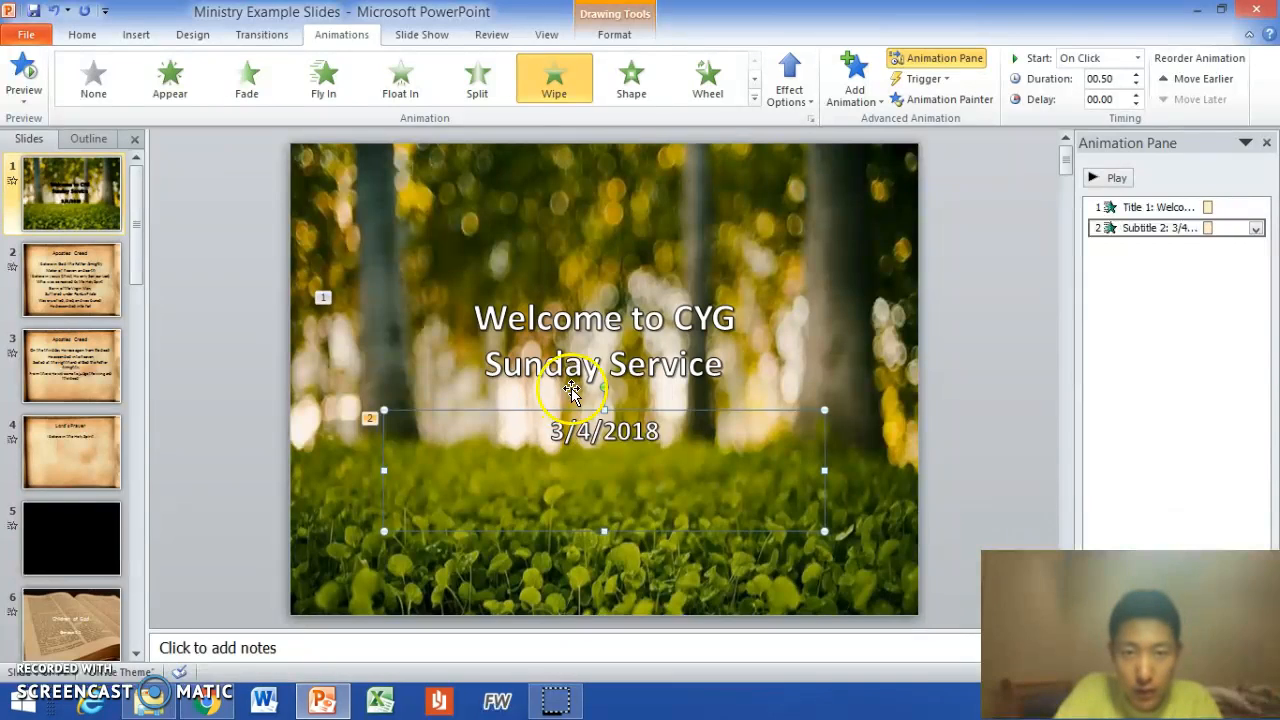
Step: Copy the 3/4/2018 date's animation back onto the title with the Animation Painter
left_click_drag(548, 432, 657, 447)
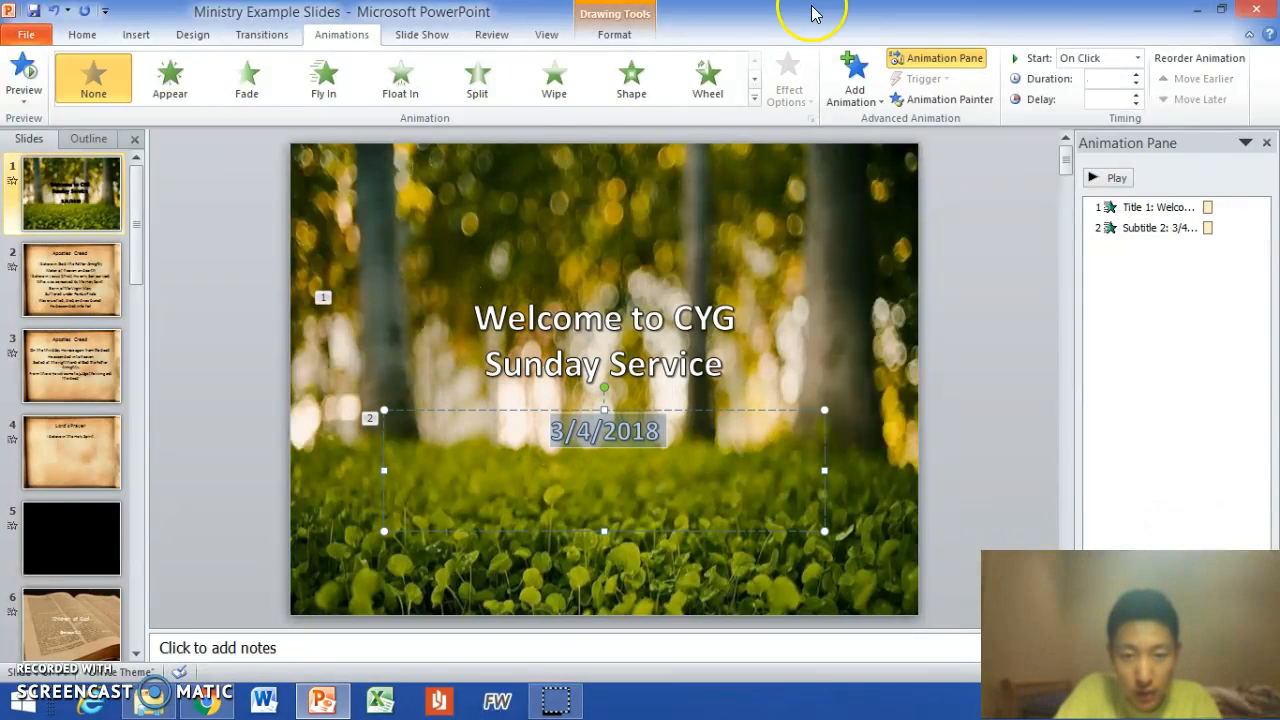
left_click(908, 104)
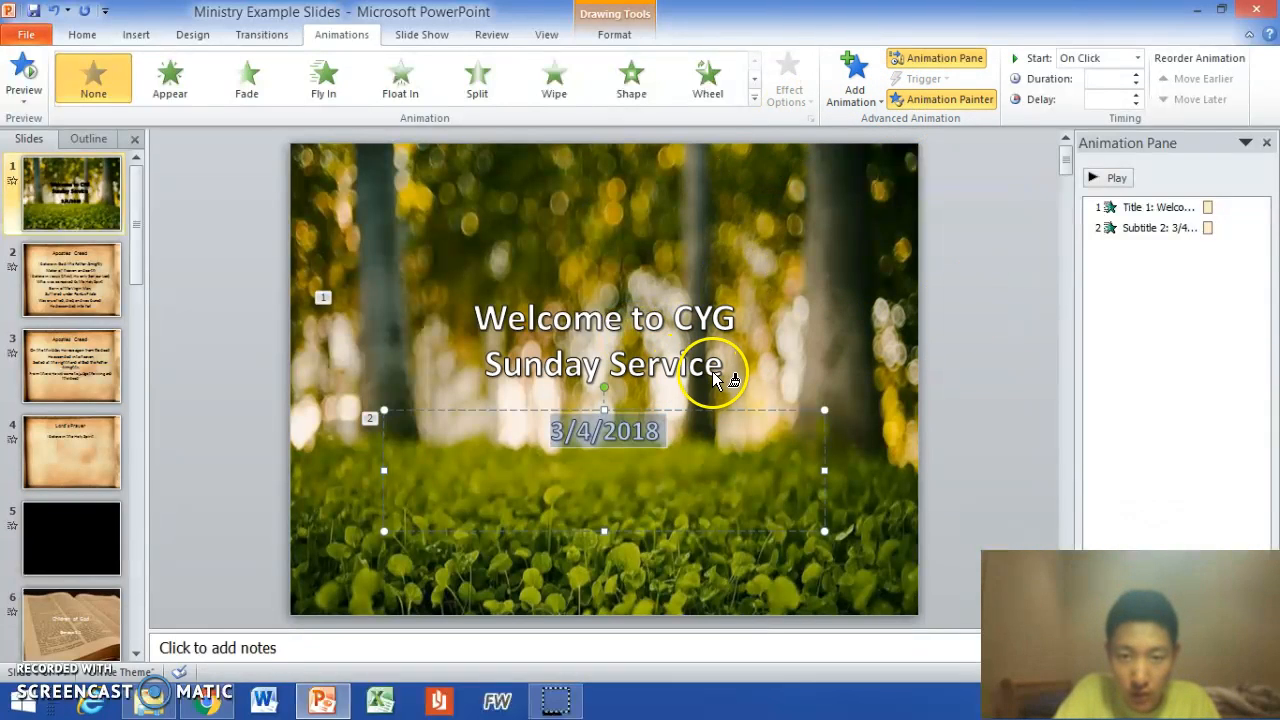
left_click(682, 362)
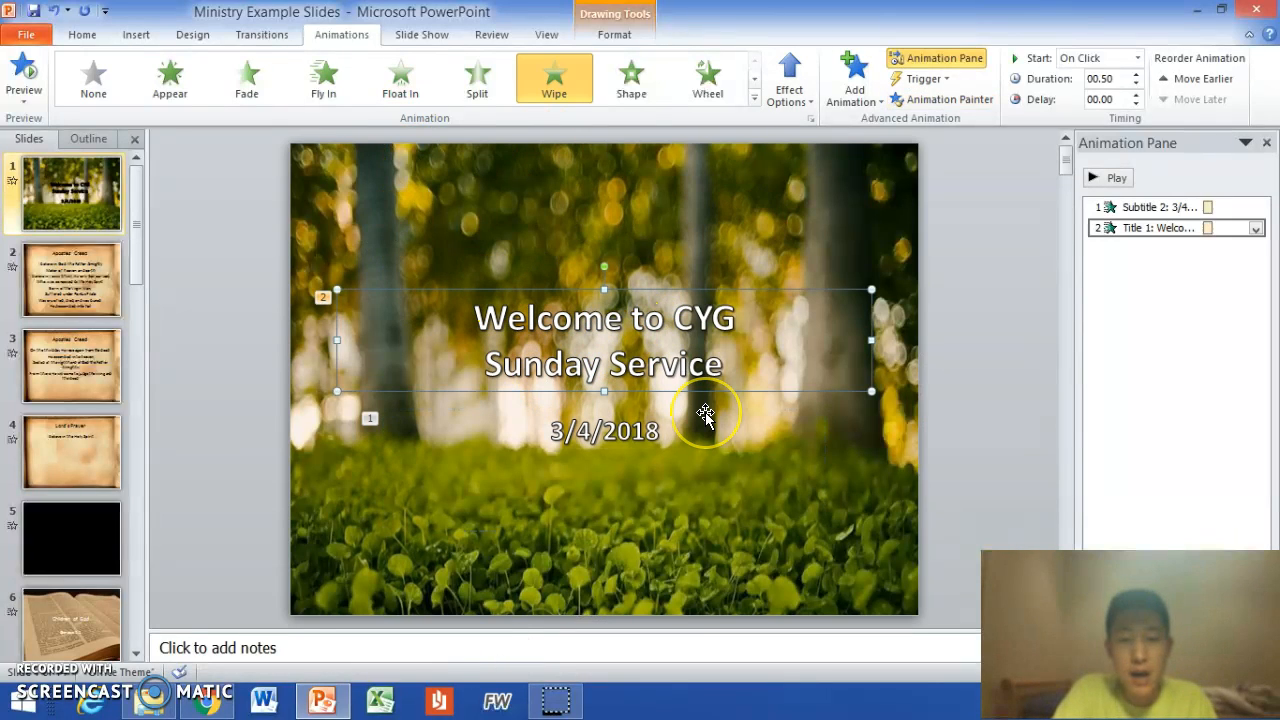
left_click(424, 231)
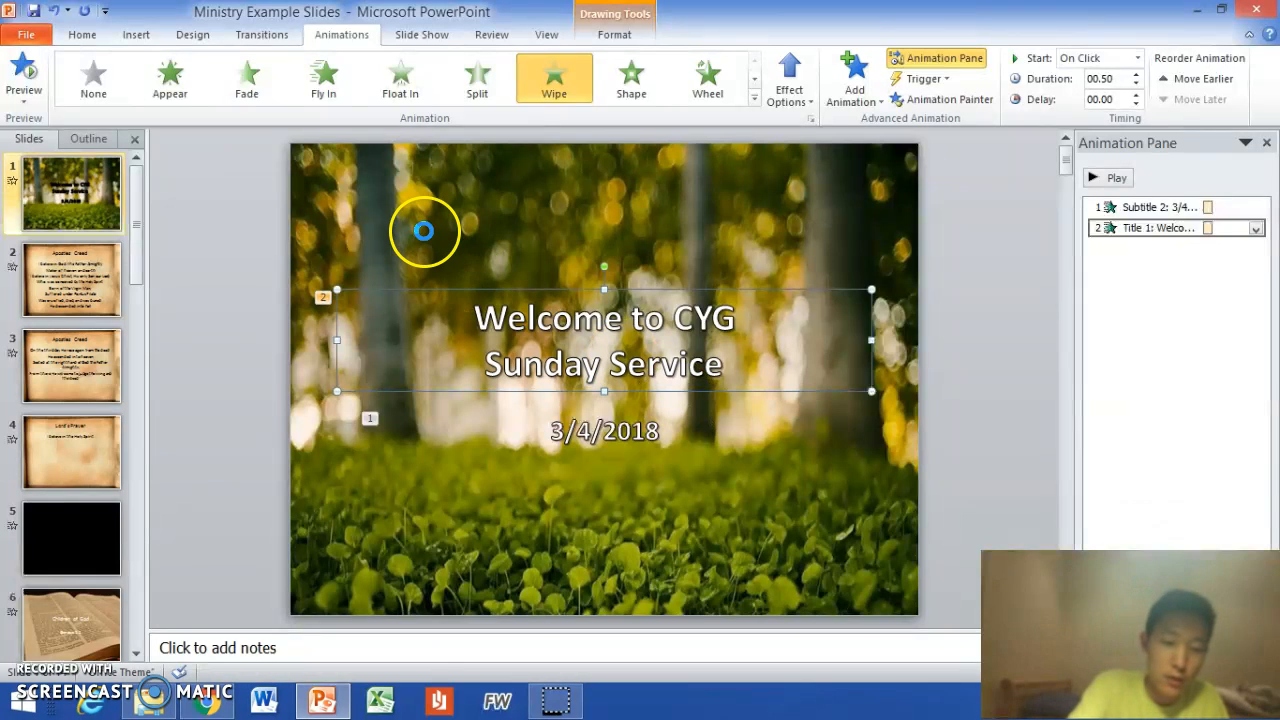
Step: Run the slide show from the start, advance through slide 1's date and title animations, and exit
key("F5")
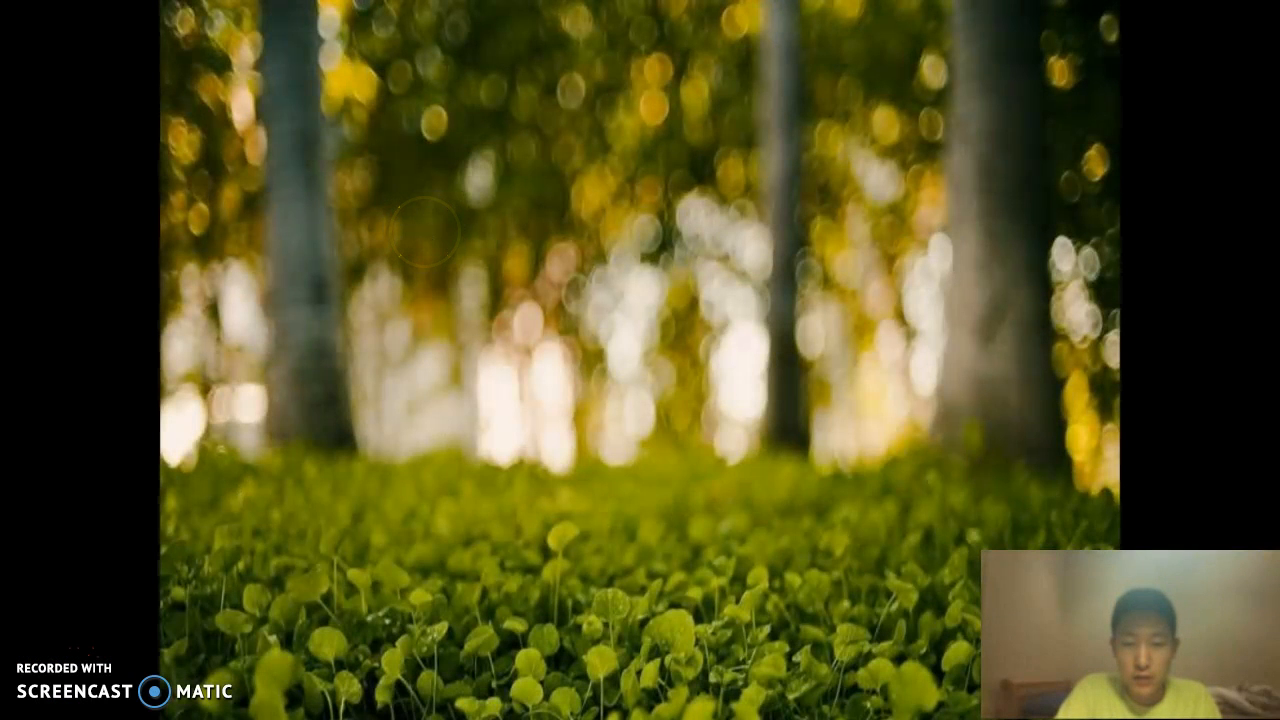
key("Right")
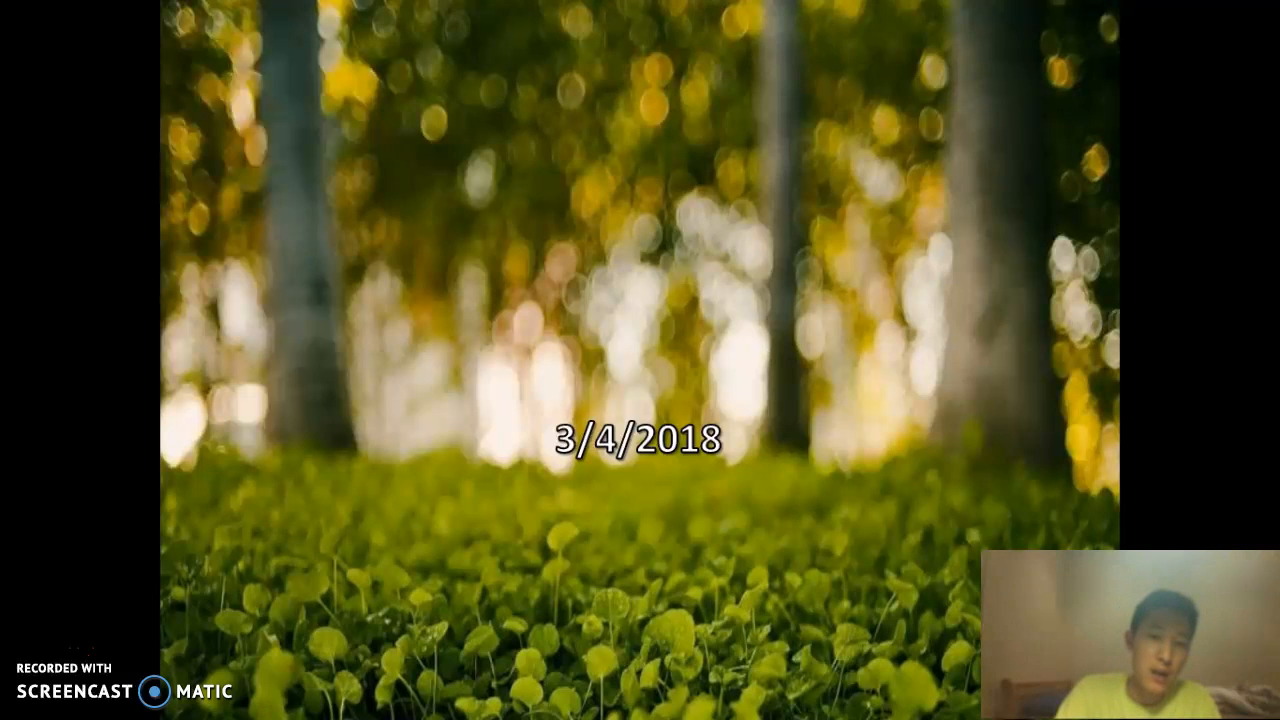
key("Right")
key("Right")
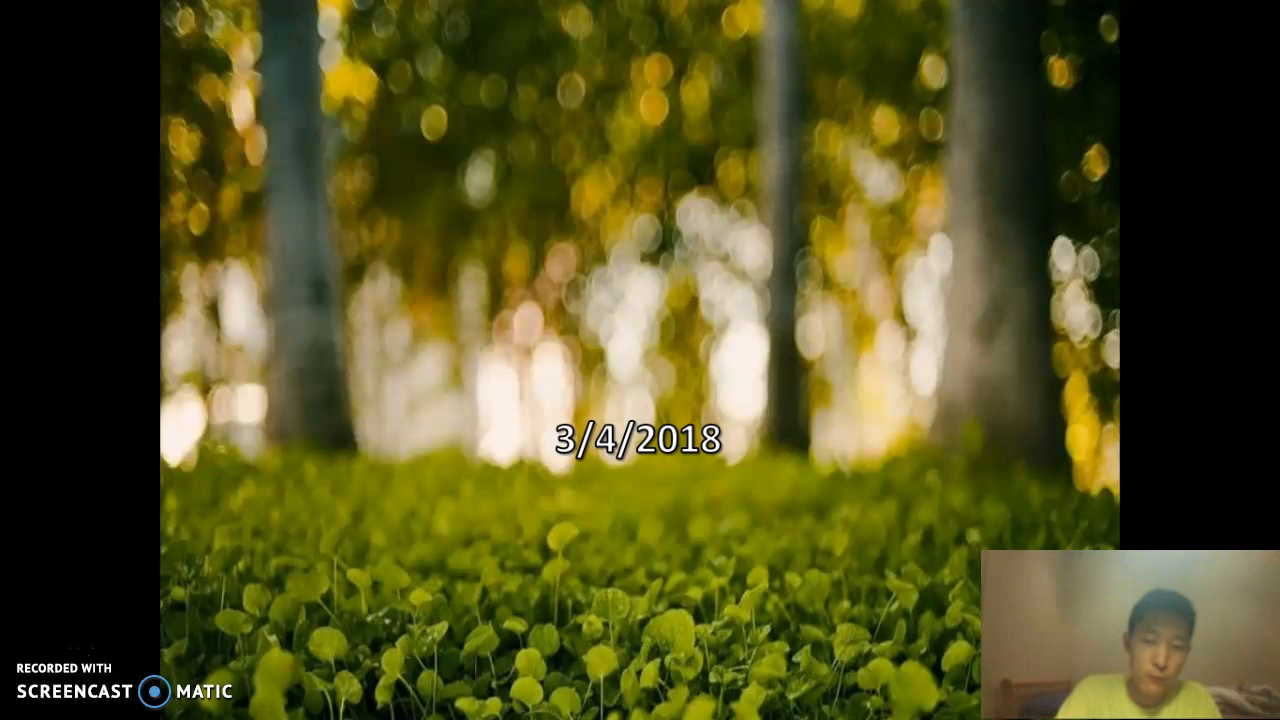
key("Right")
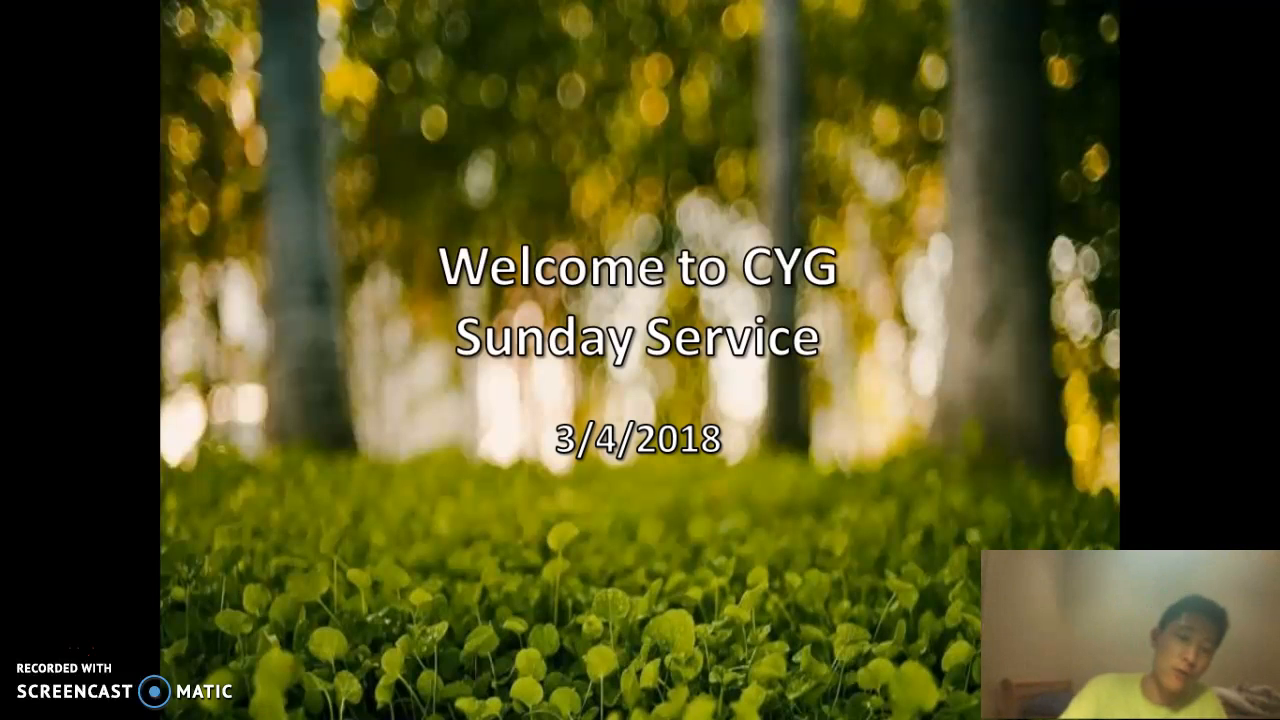
key("Escape")
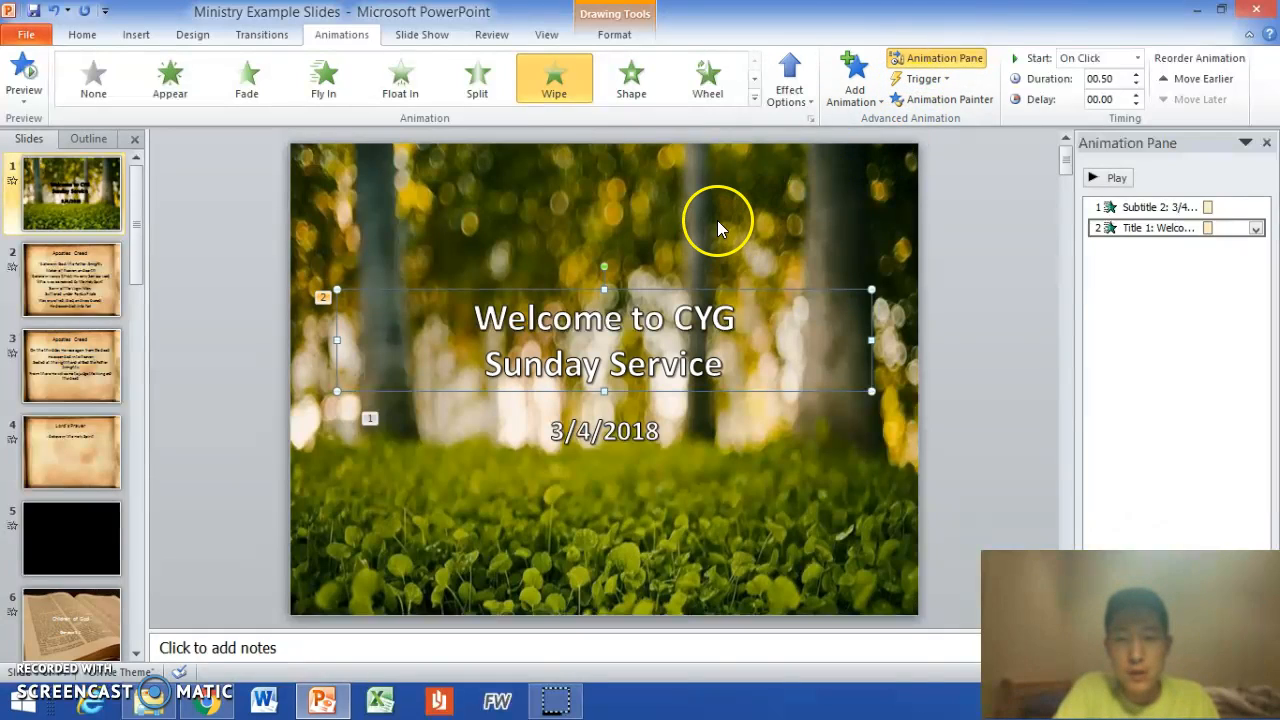
Step: Copy the title's animation onto the date with the Animation Painter, and apply the Split entrance animation to the title
left_click(988, 99)
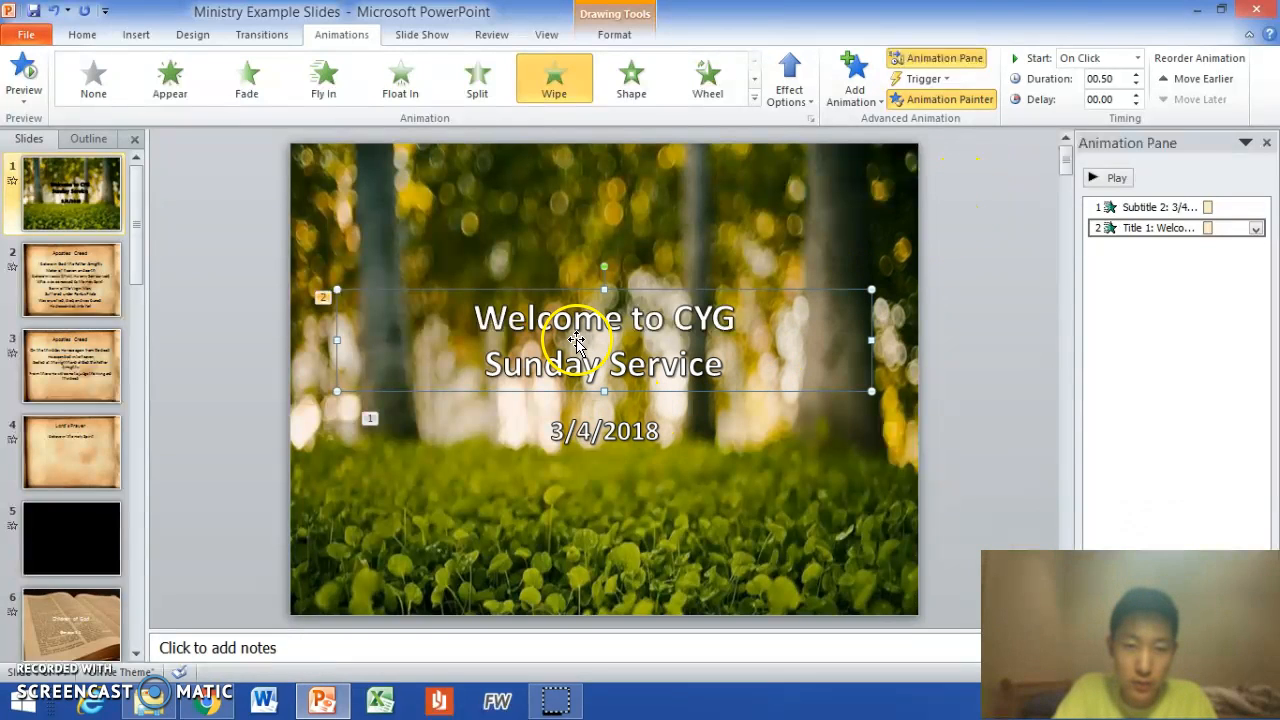
left_click(569, 434)
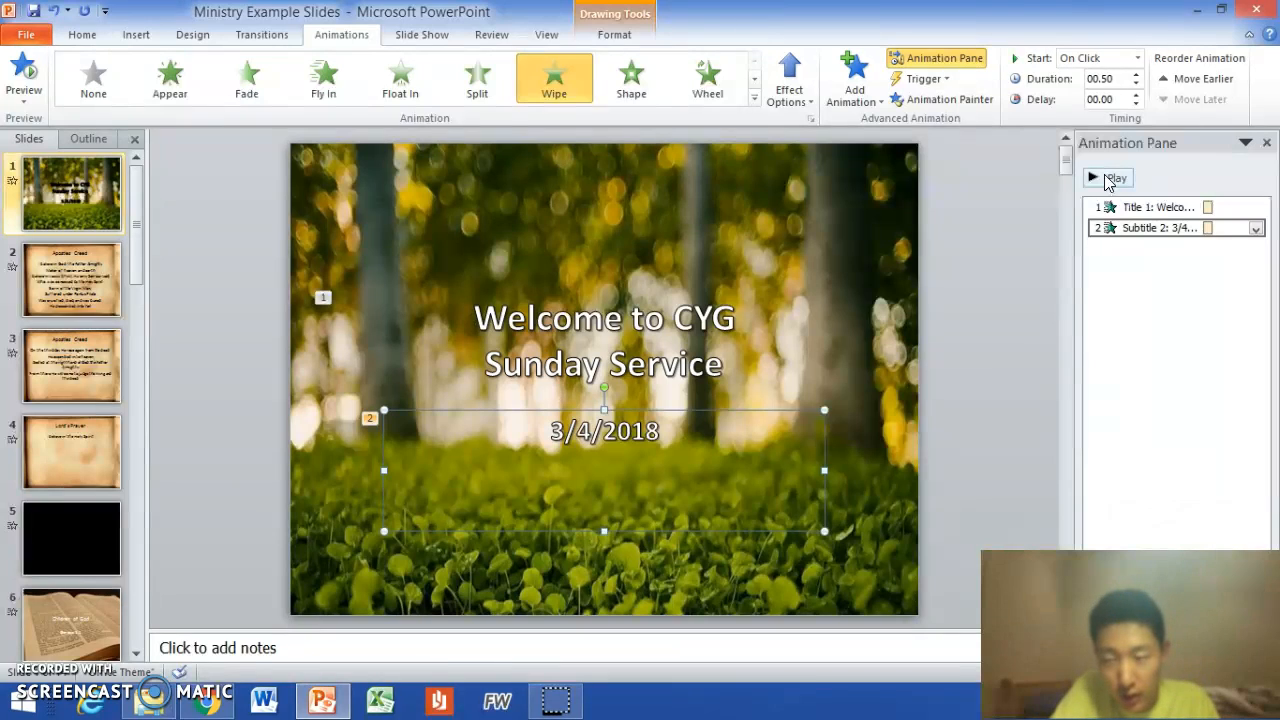
left_click(684, 330)
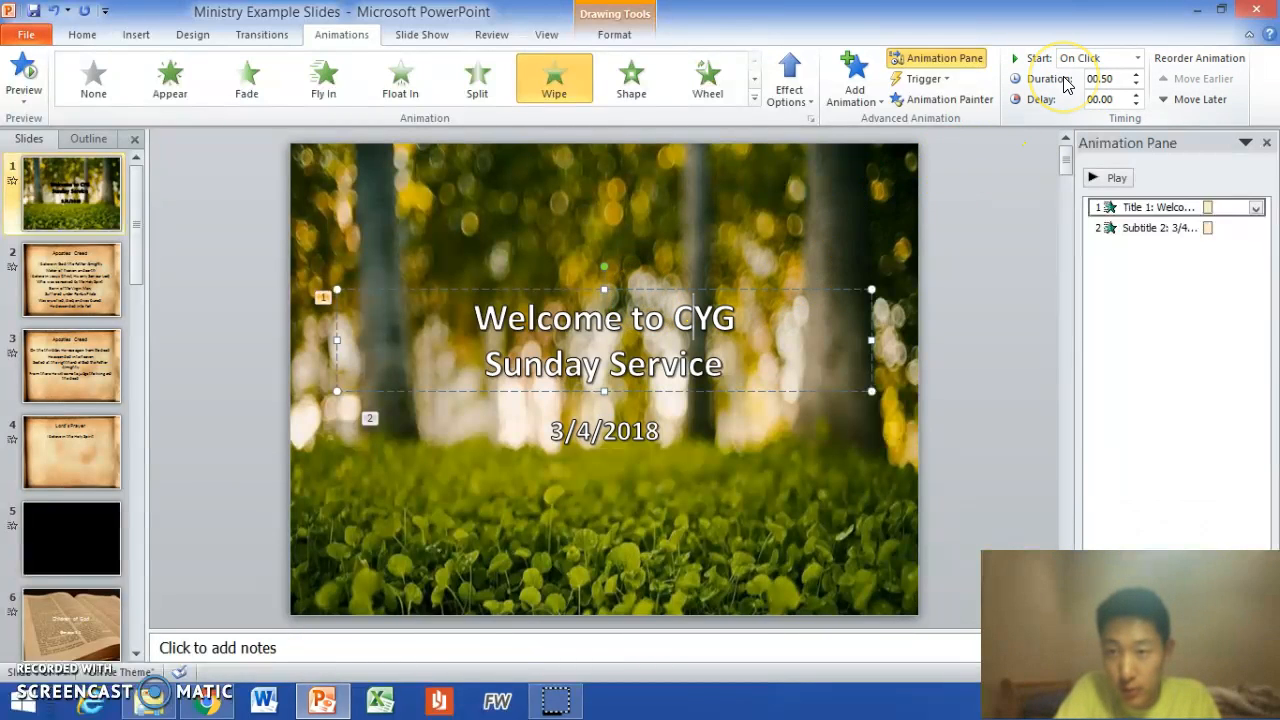
left_click(480, 80)
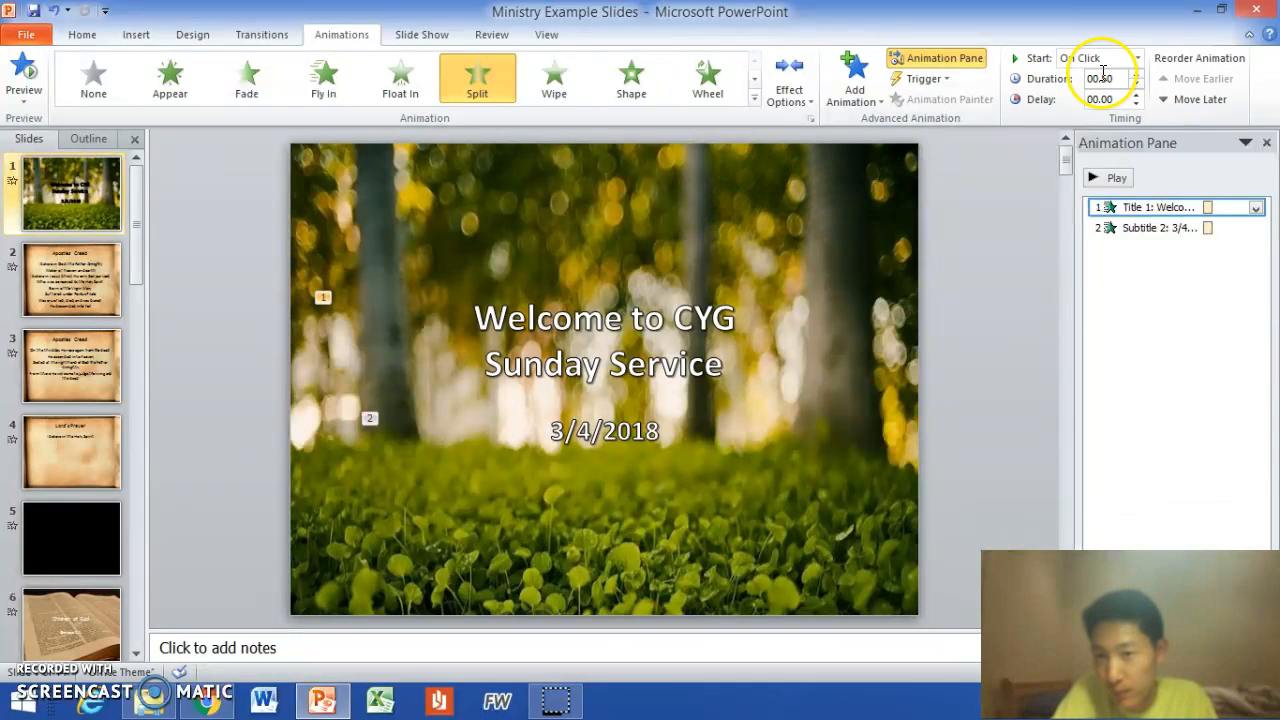
Step: Set slide 1's transition to advance on mouse click instead of automatically after a set time
left_click(265, 34)
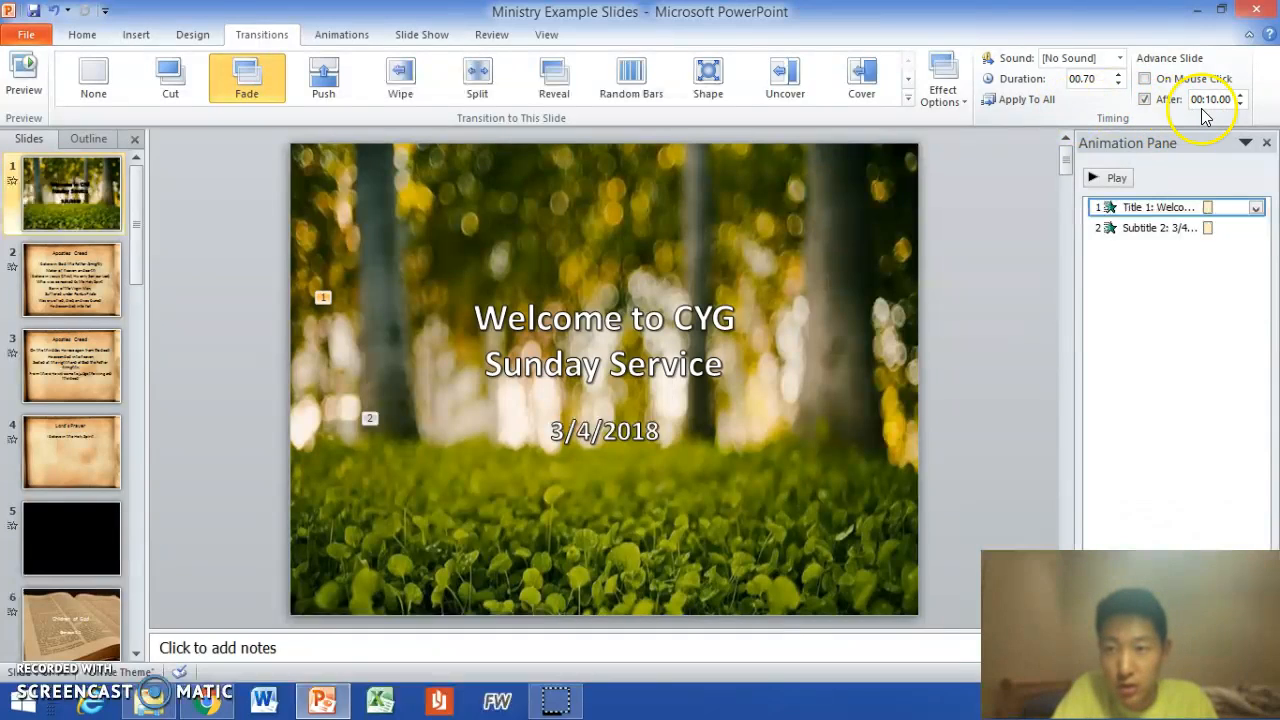
left_click(1144, 78)
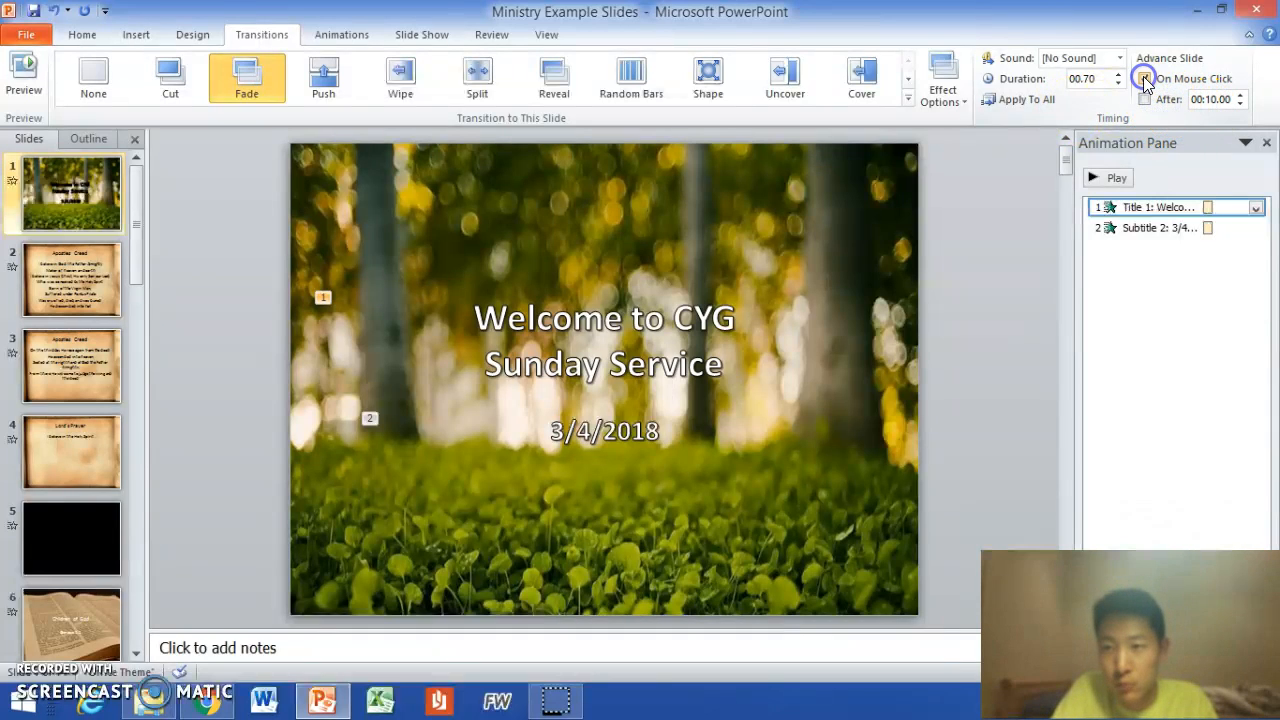
left_click(341, 38)
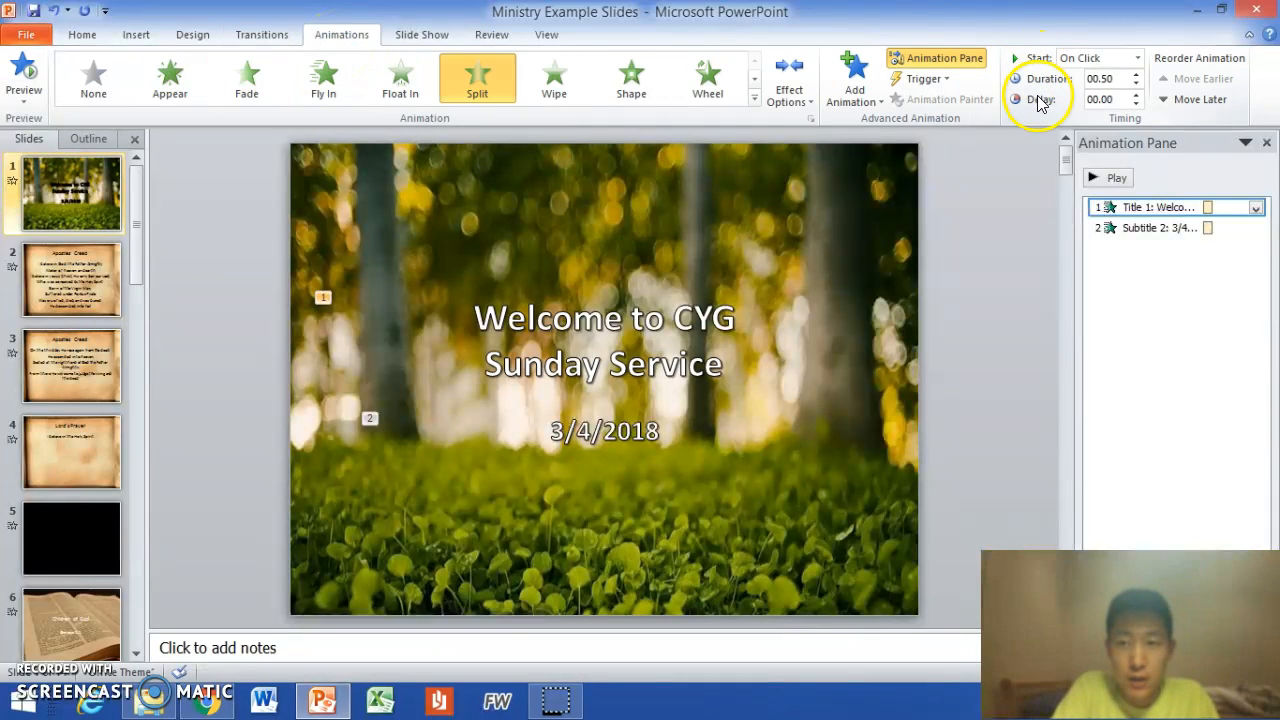
Step: Compare the title animation's duration and delay settings with slide 1's transition timing settings
left_click(1097, 100)
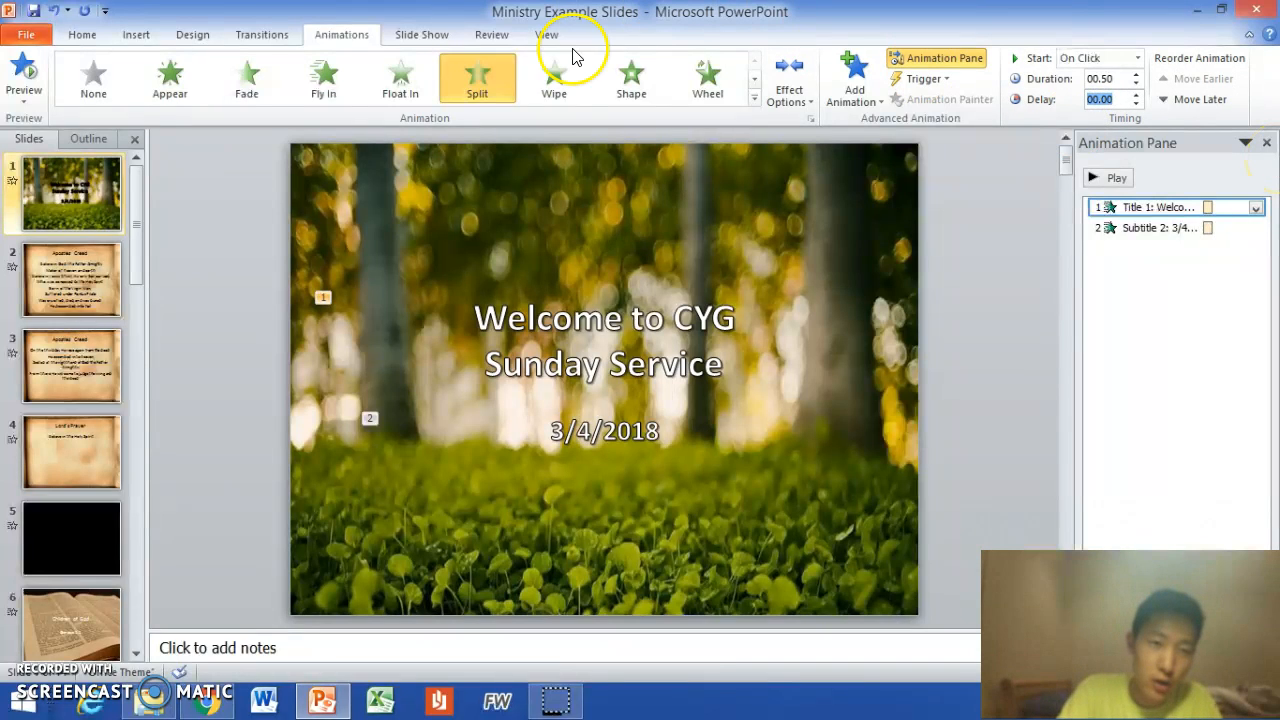
left_click(262, 35)
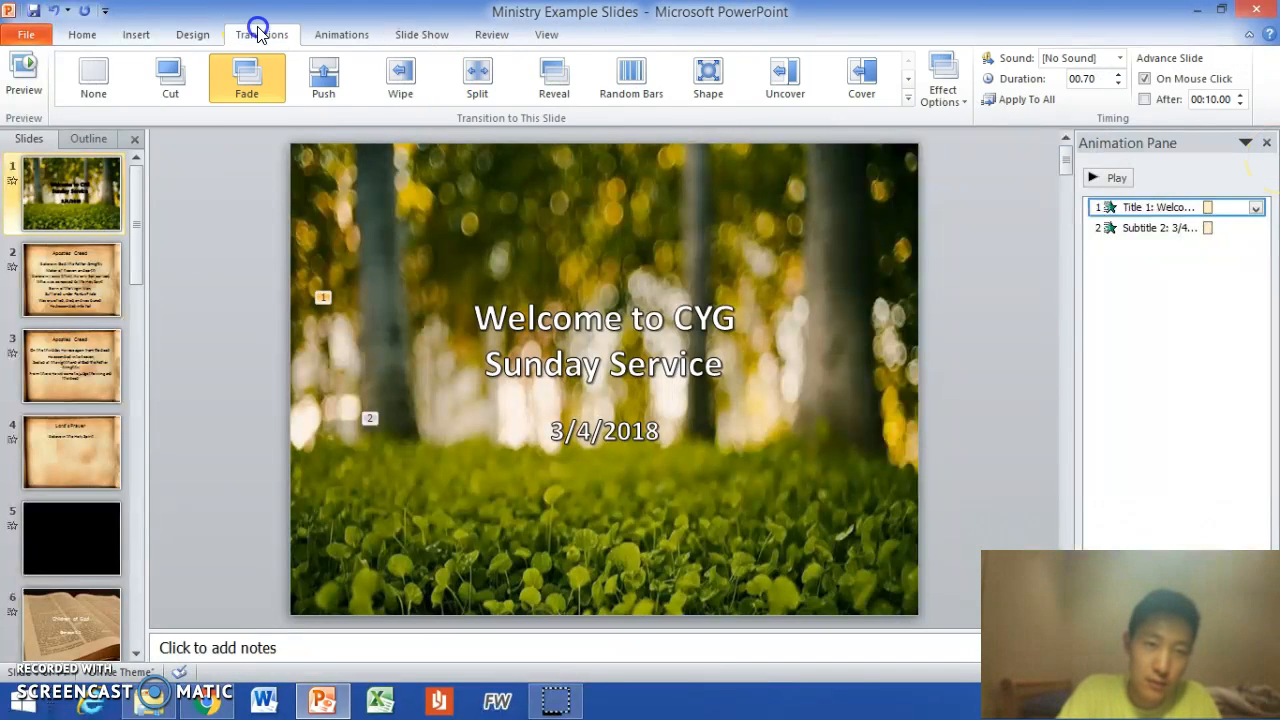
left_click(366, 37)
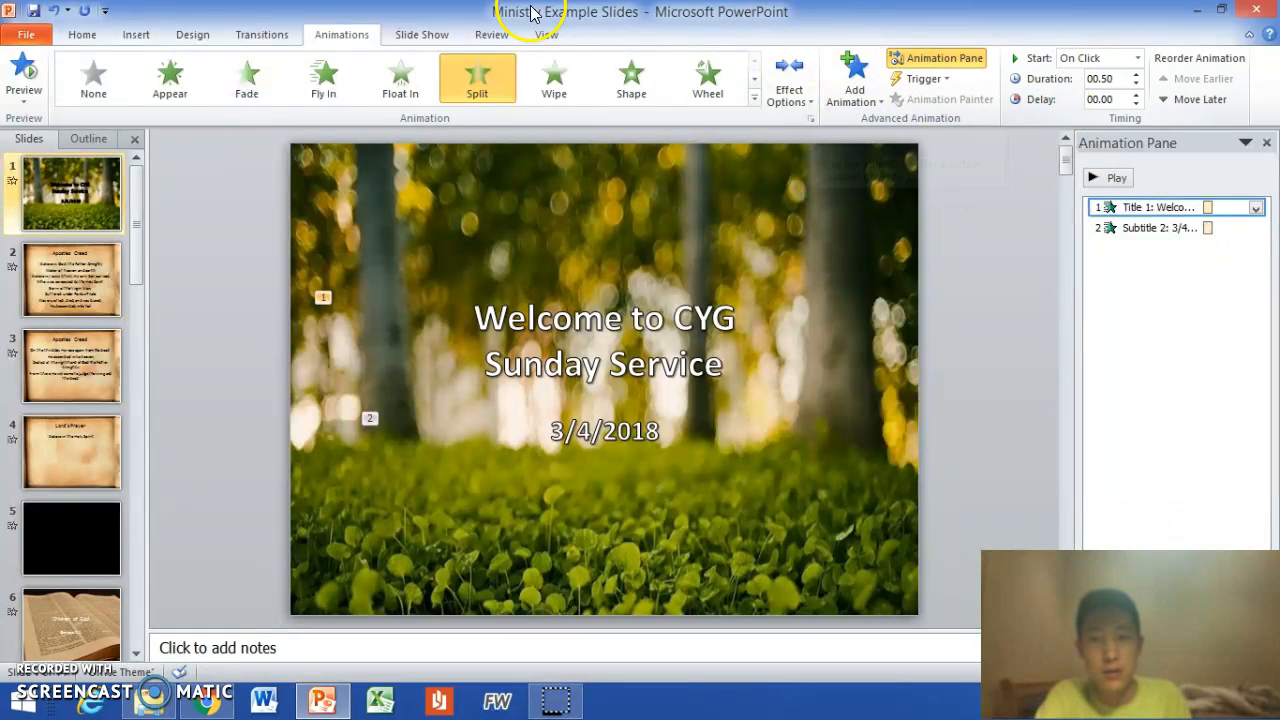
left_click(250, 36)
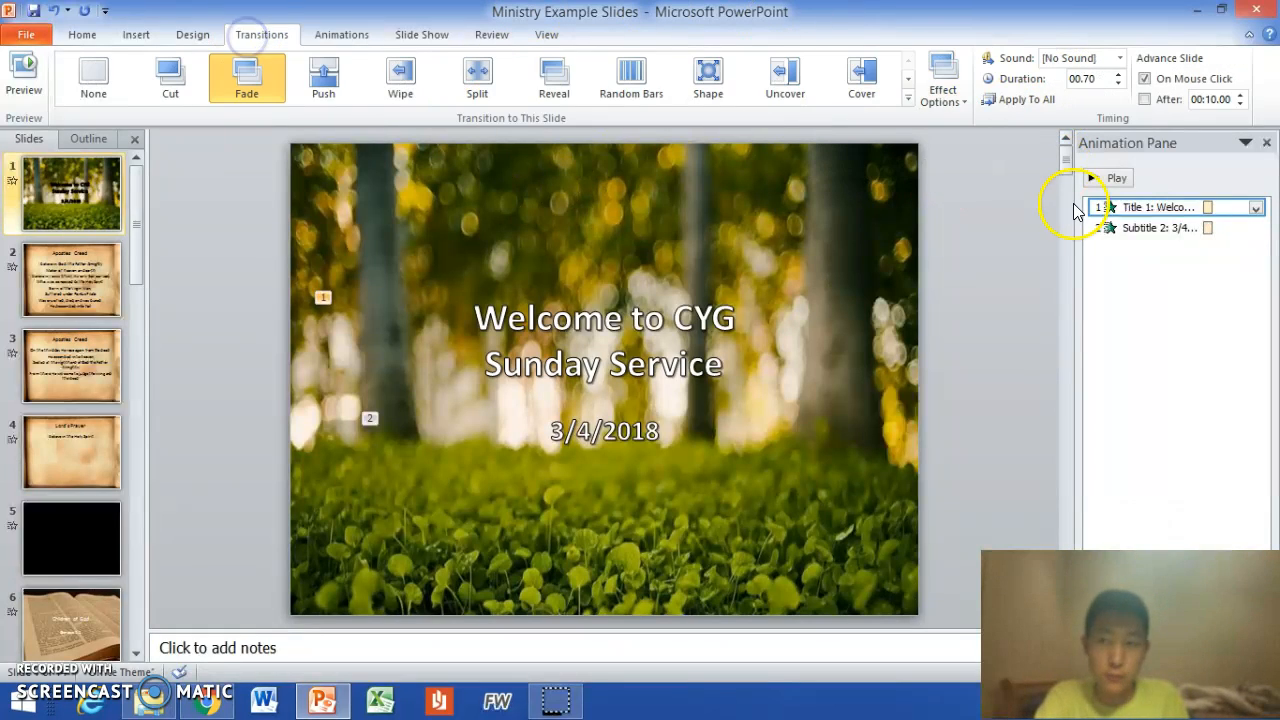
Step: Move the 3/4/2018 date's animation earlier so that it plays before the title's animation
left_click(345, 34)
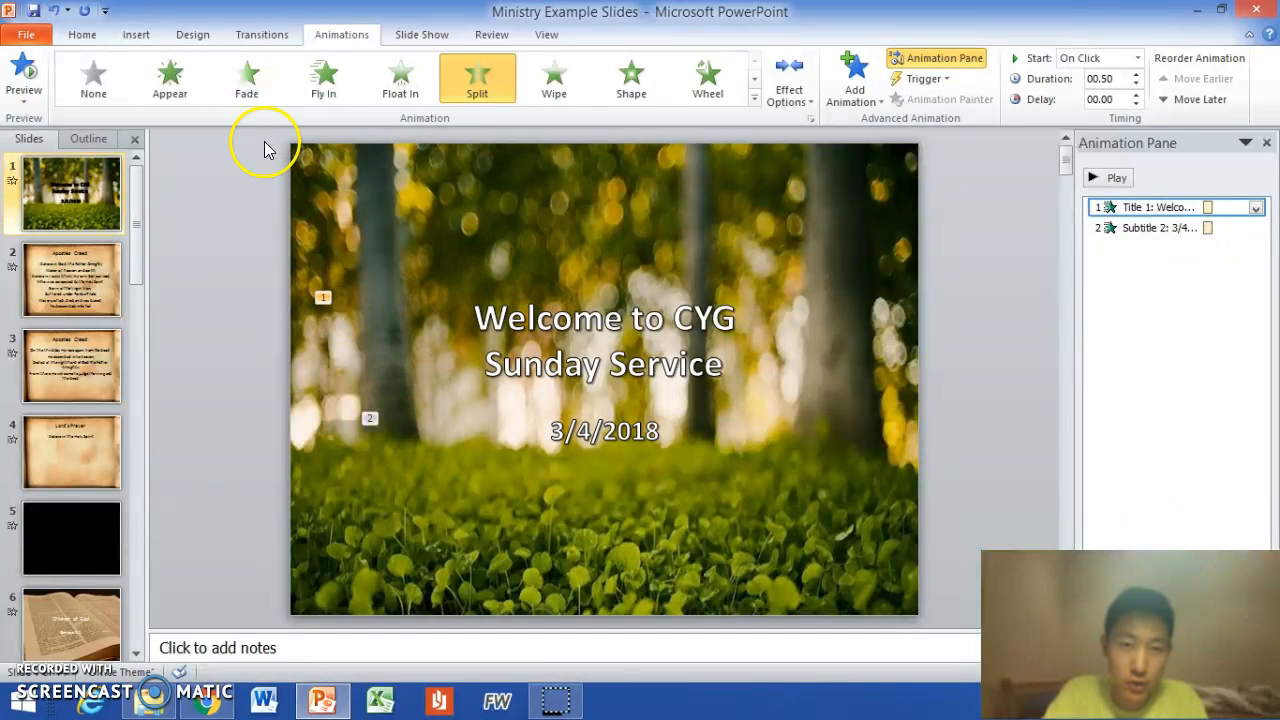
left_click(371, 419)
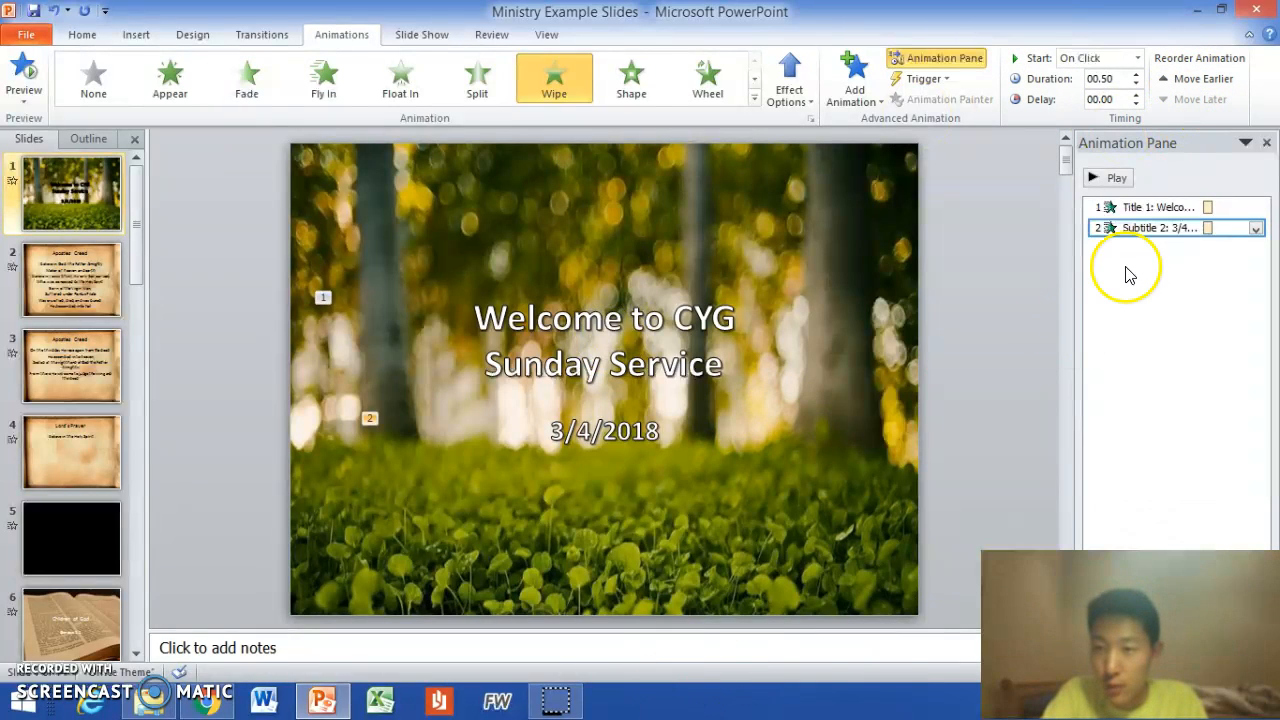
left_click(1194, 86)
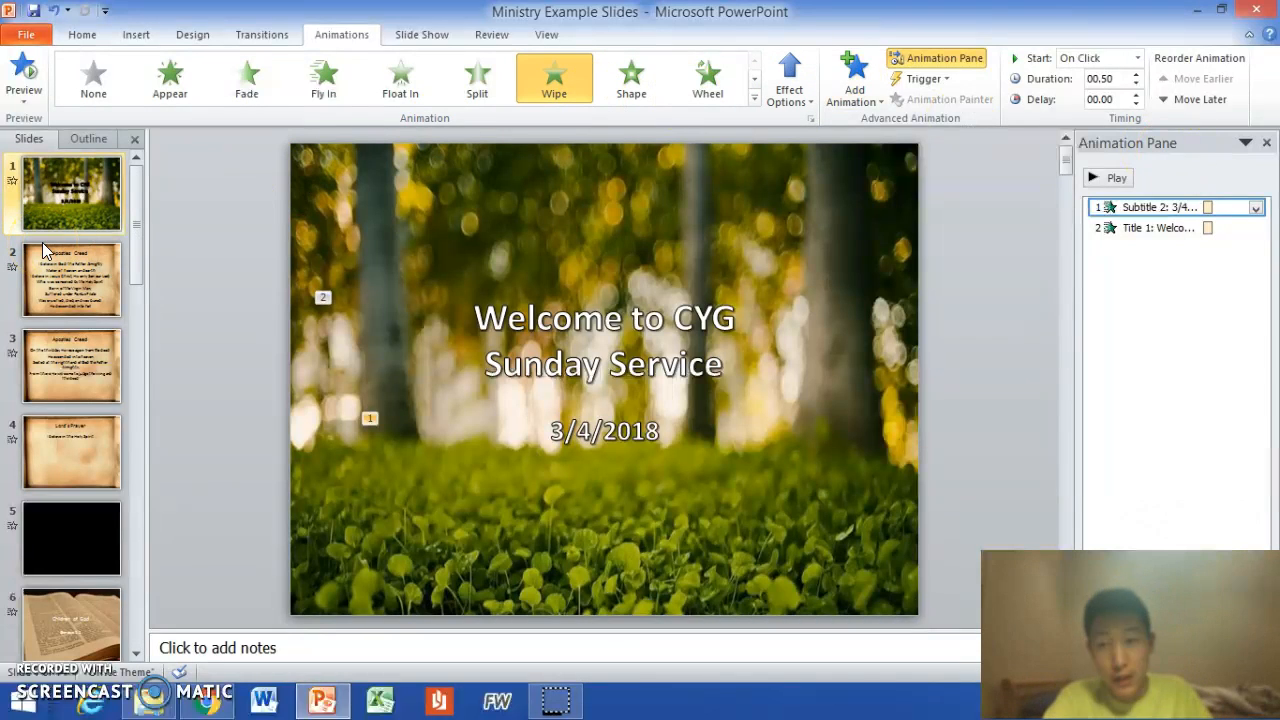
left_click(126, 32)
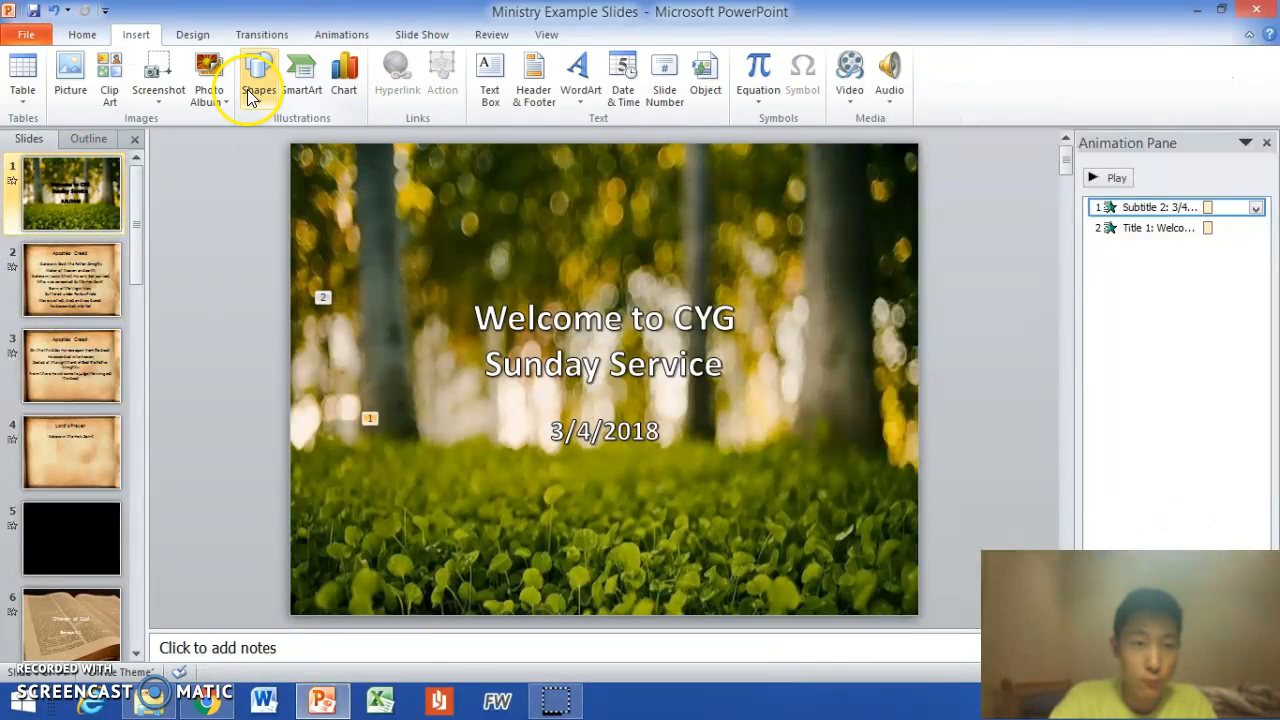
left_click(72, 82)
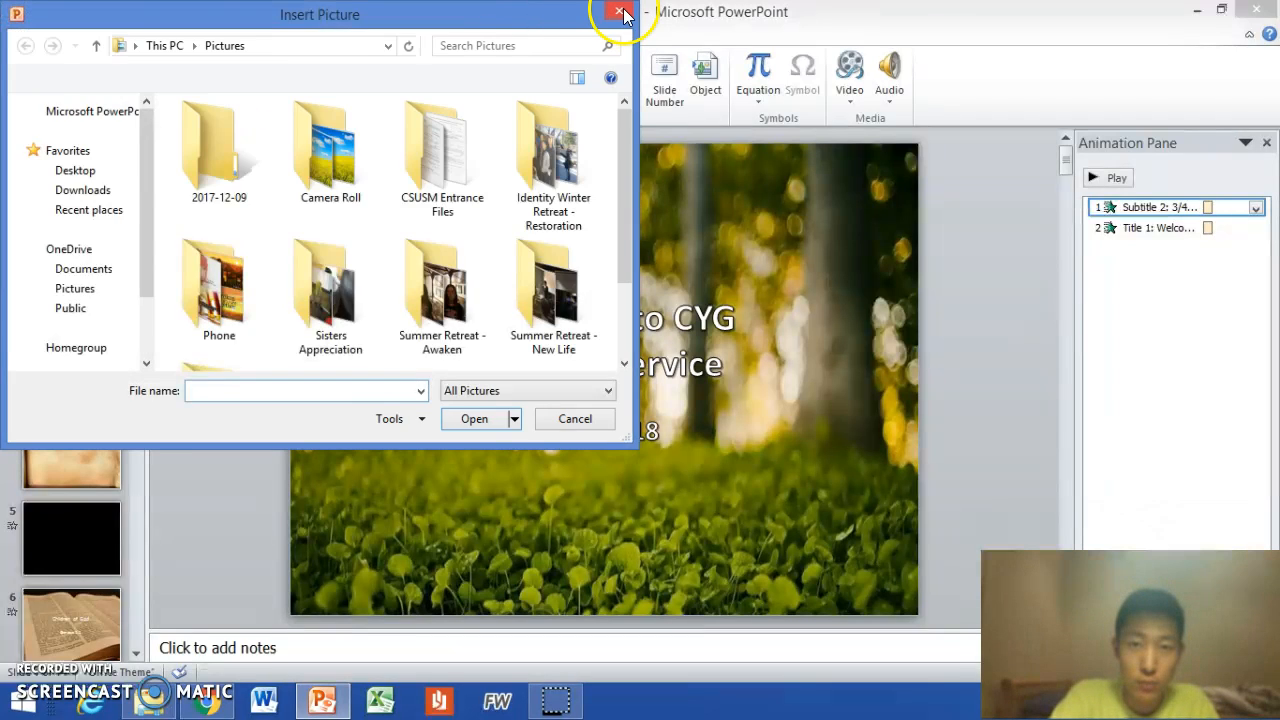
left_click(617, 11)
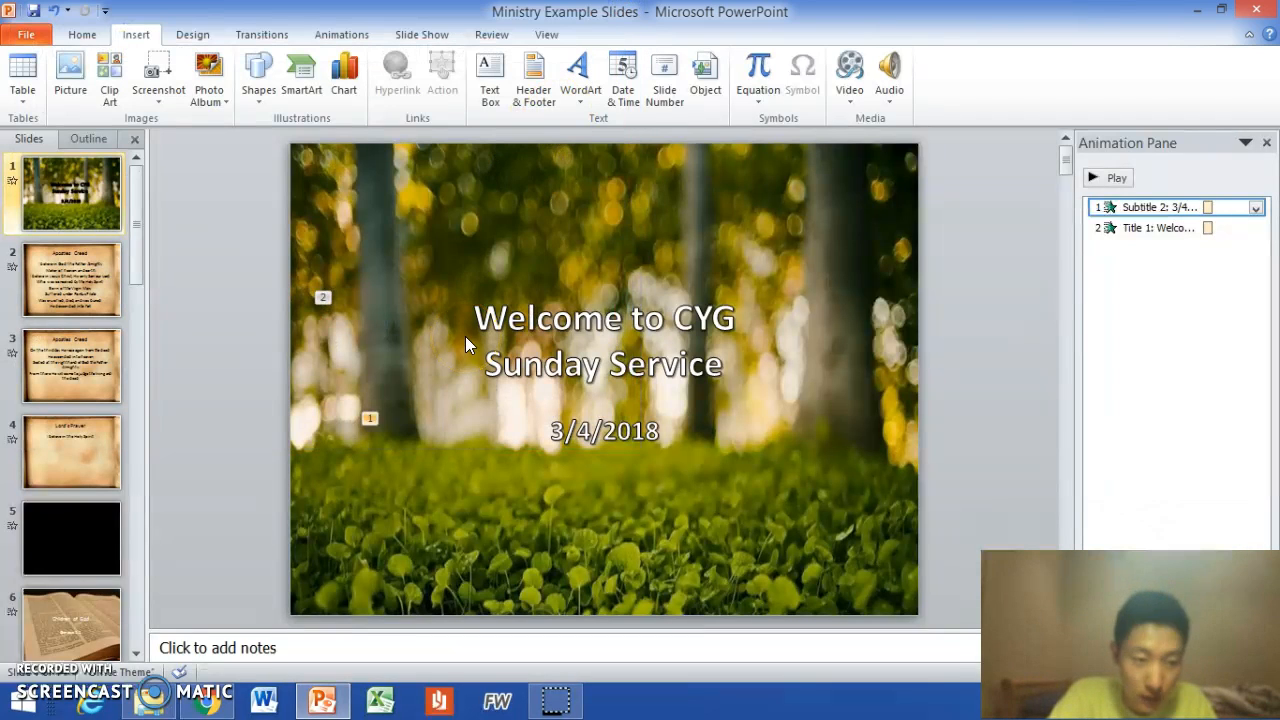
Step: Open slide 6 with the animation settings displayed
left_click(357, 33)
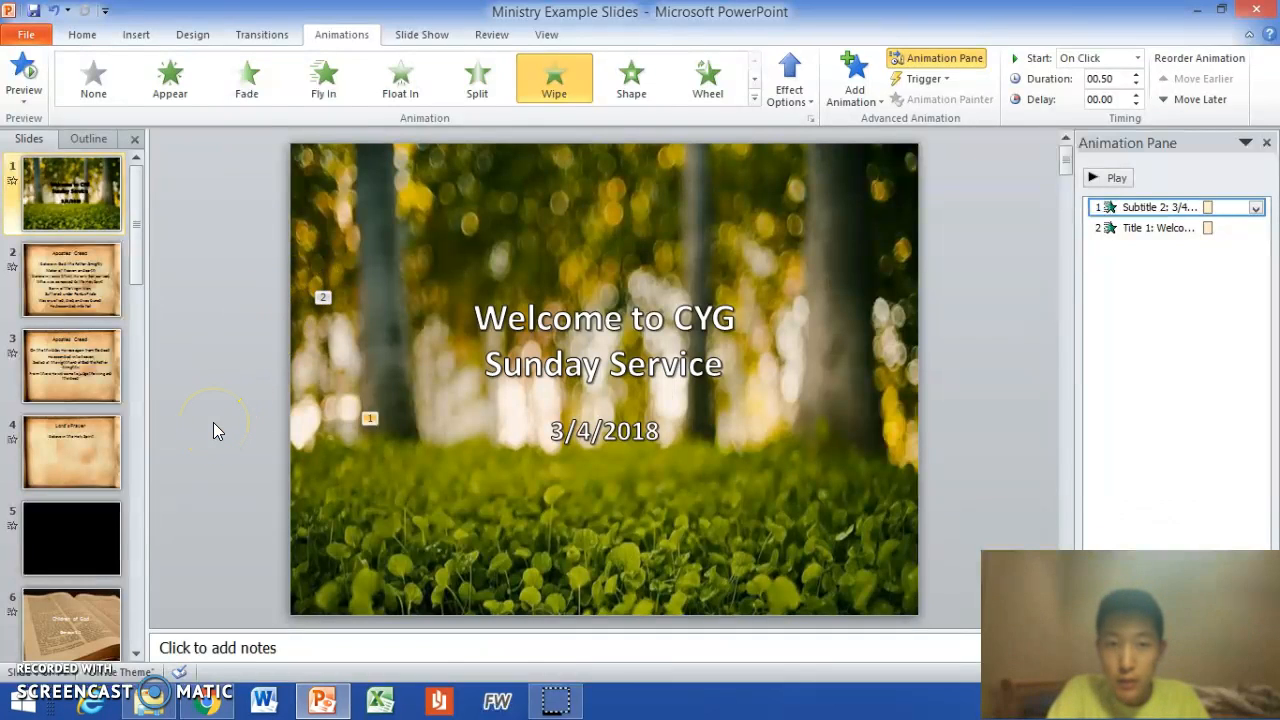
left_click(42, 655)
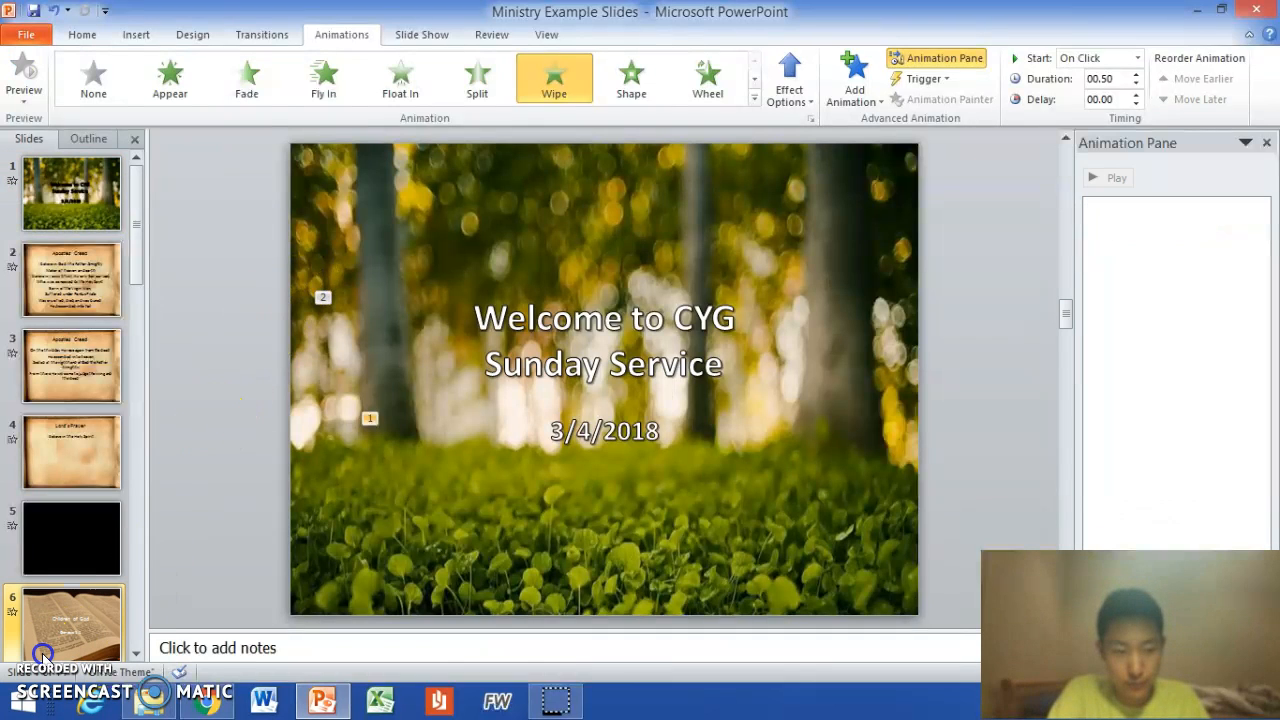